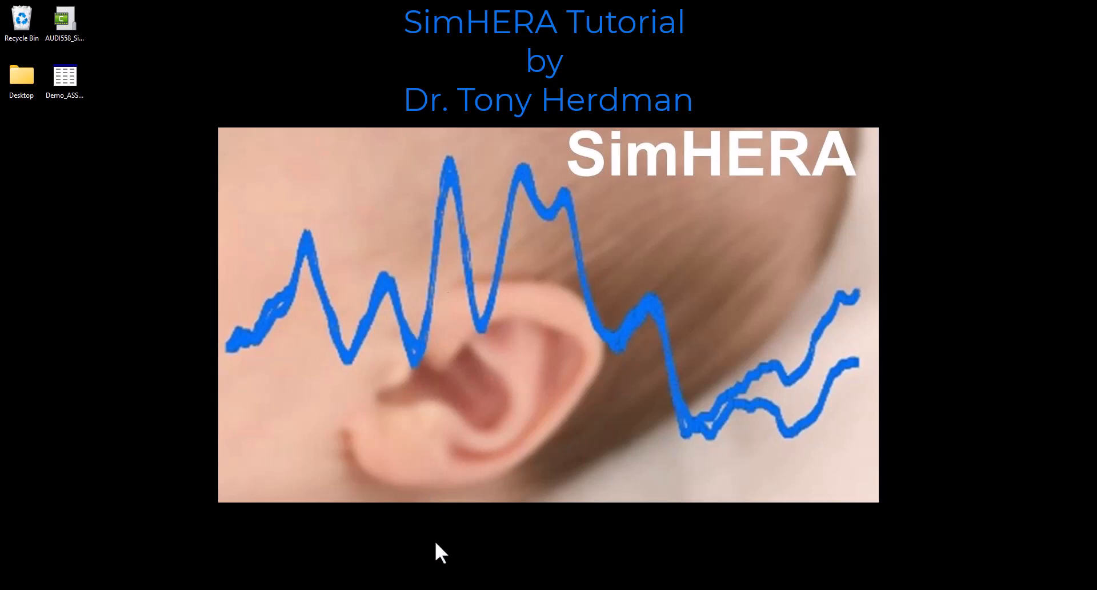
- Set the AEP type to ASSR for the evoked responses and view its recordings and stimulus waveforms
click(451, 557)
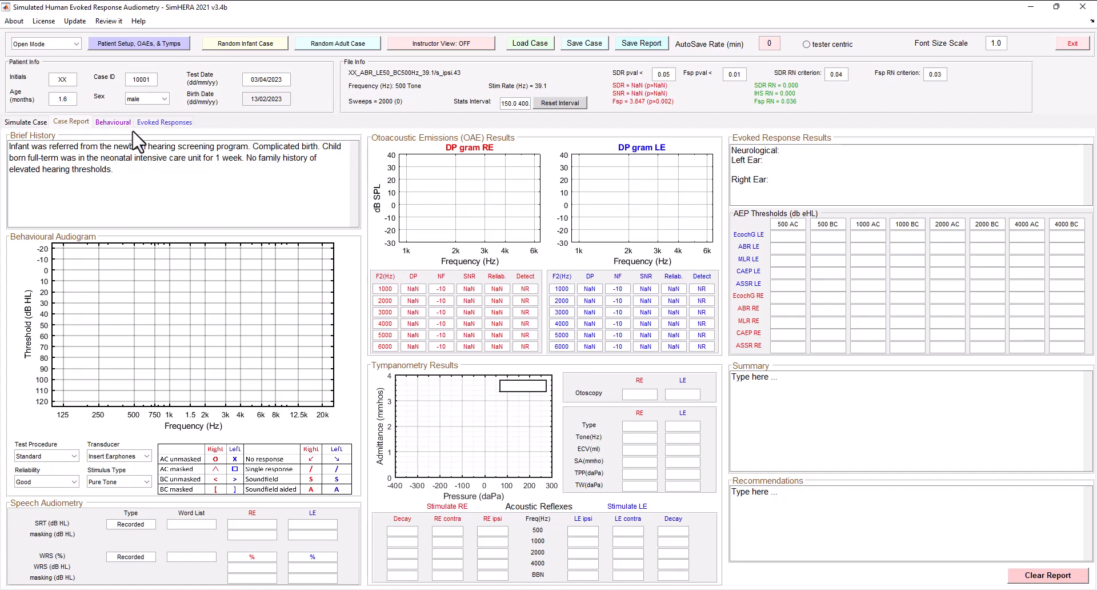
click(159, 122)
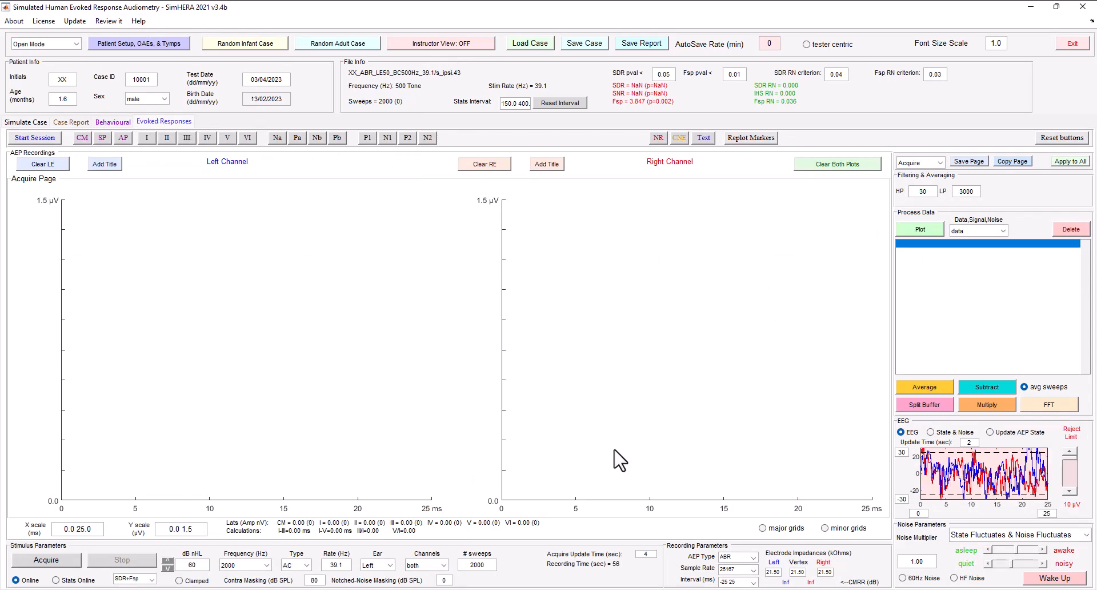
click(753, 557)
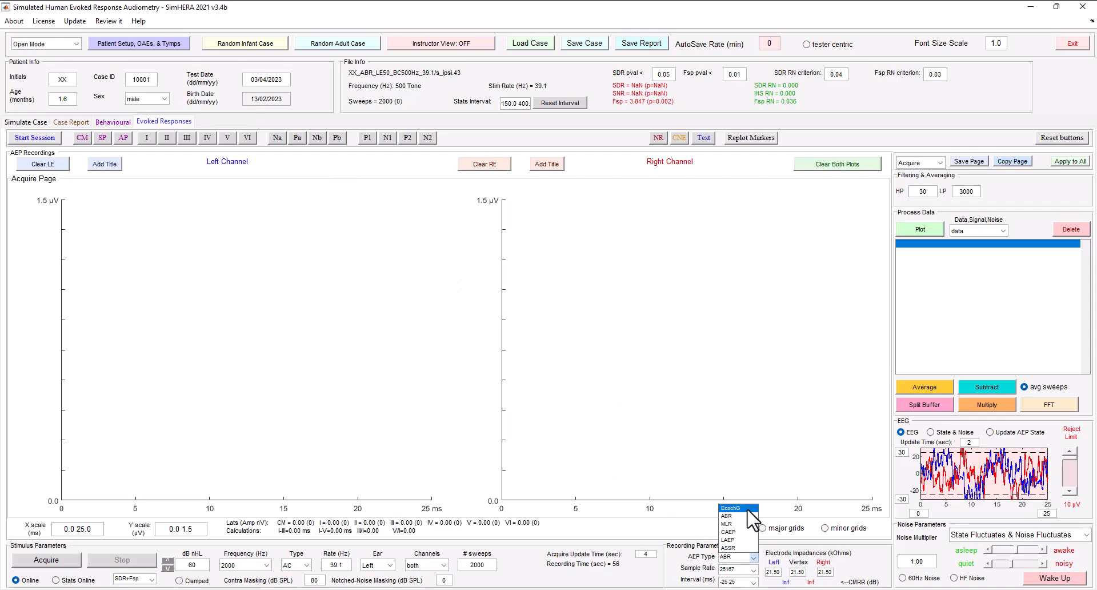
click(737, 548)
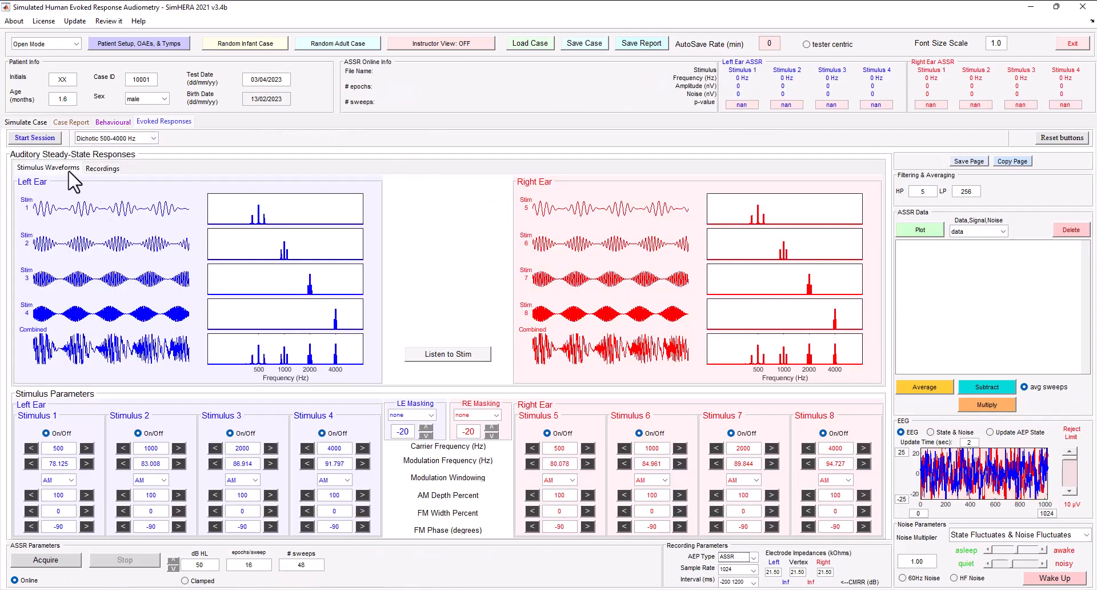
click(103, 169)
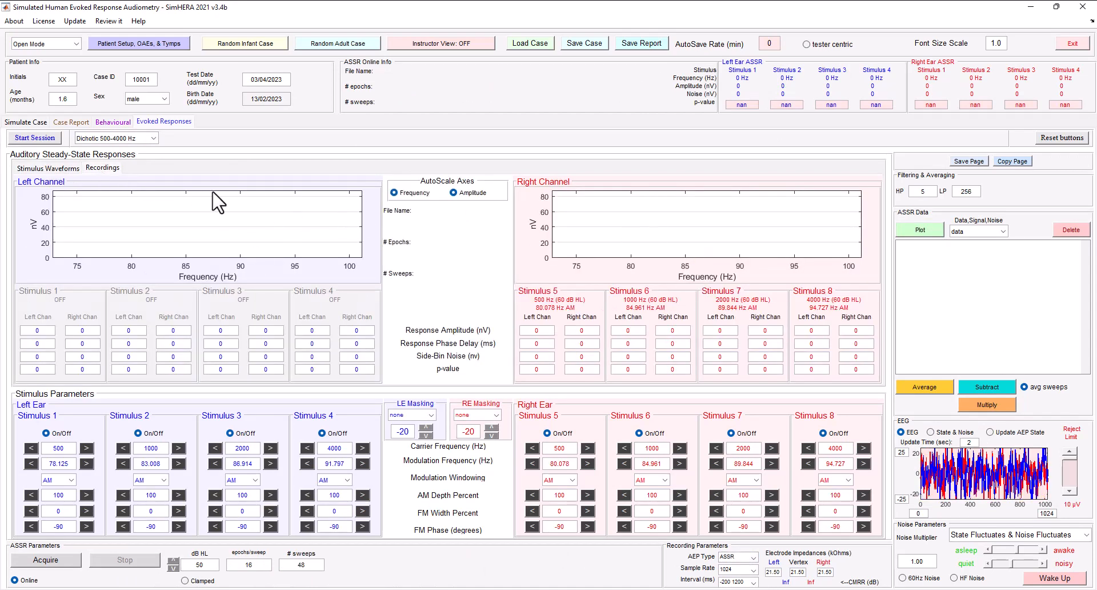
click(42, 169)
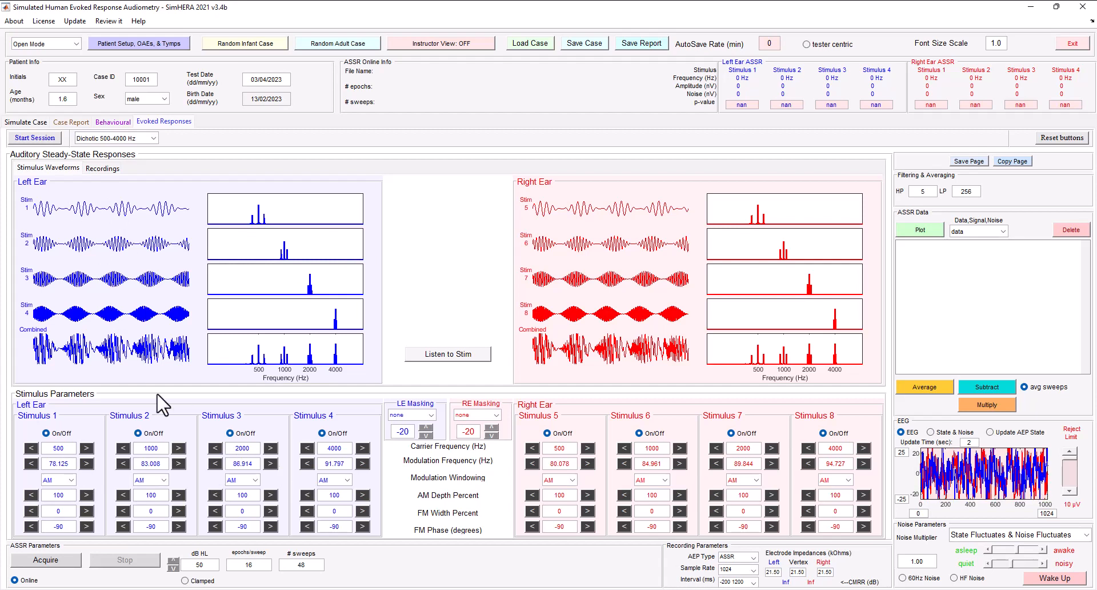
- Auto-apply the electrodes and insert earphones in the patient setup, and set the EEG reject limit to 7 µV
click(176, 45)
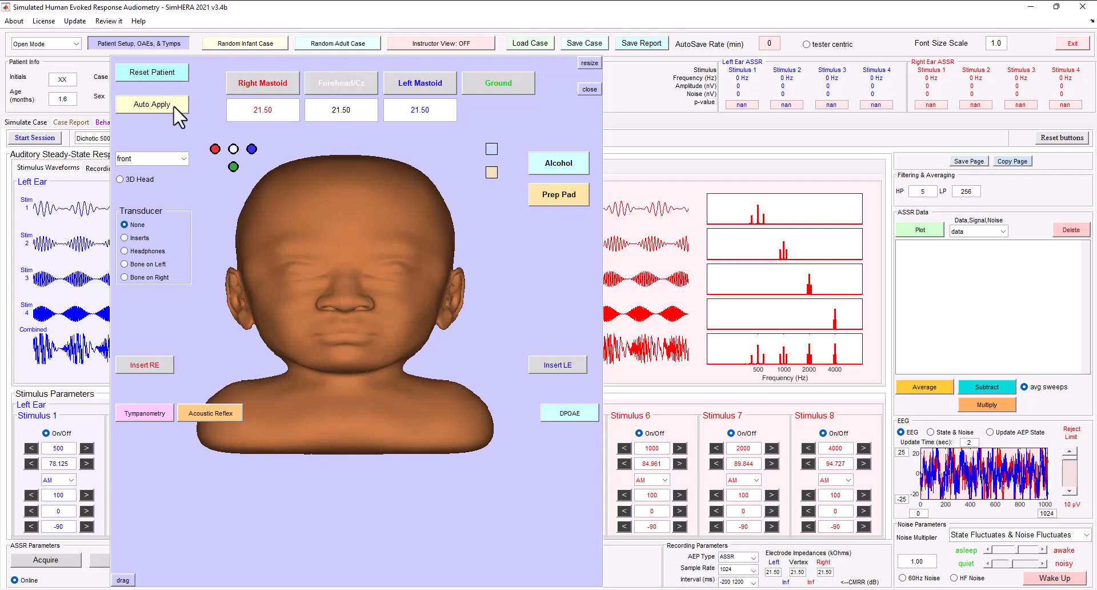
click(155, 105)
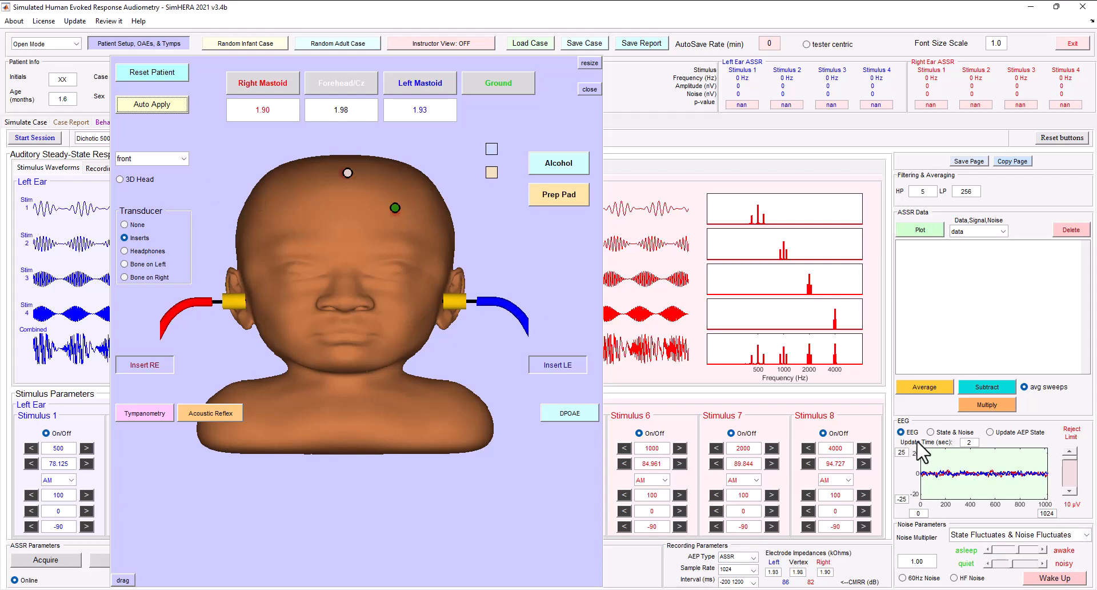
click(1066, 477)
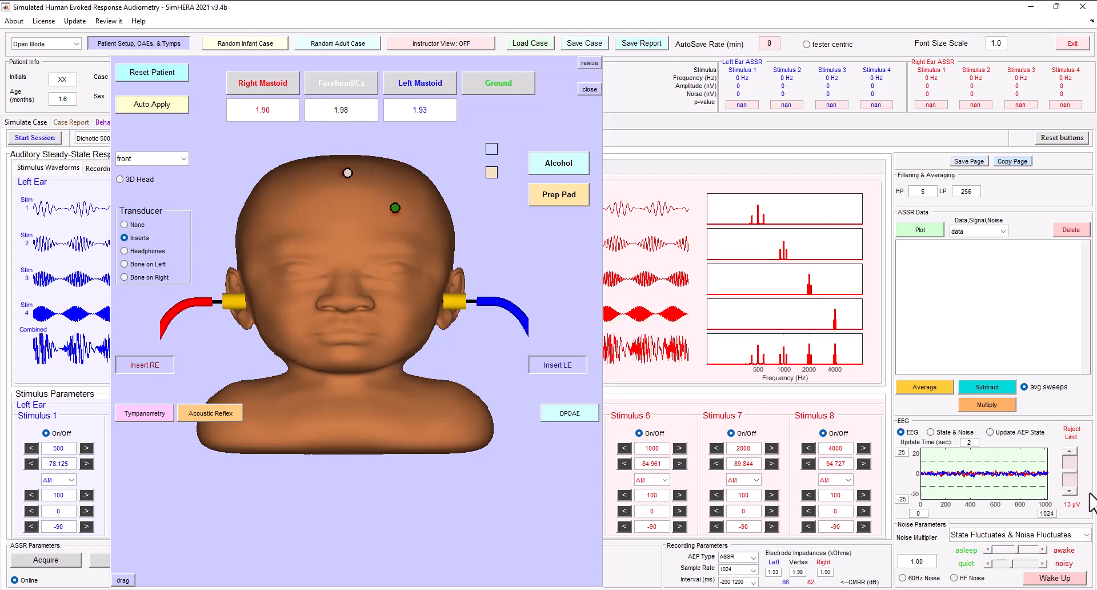
click(1070, 487)
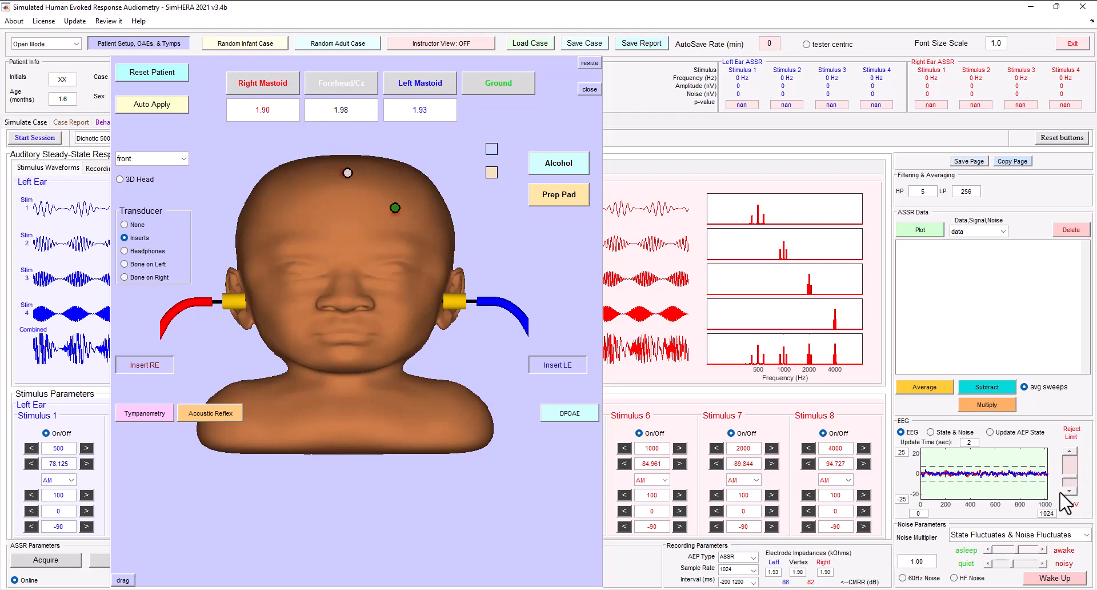
click(1069, 493)
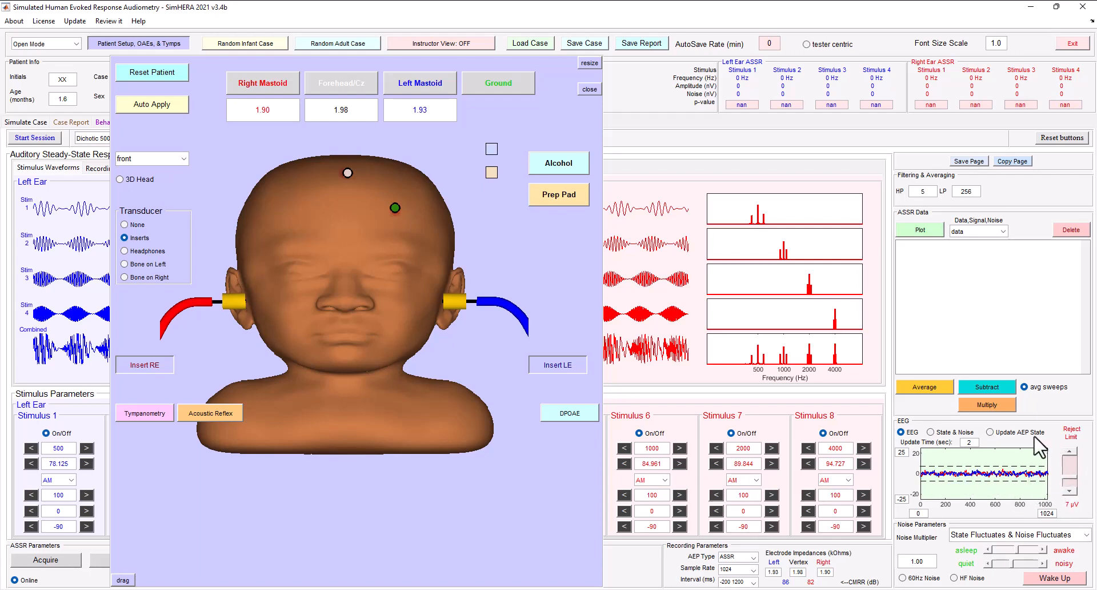
click(139, 45)
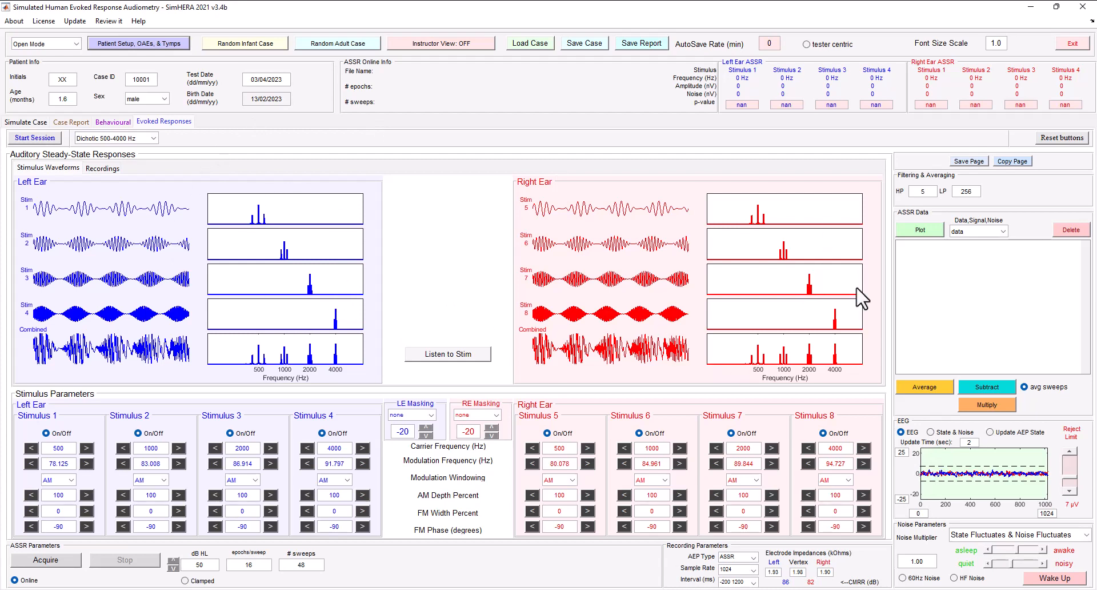
- Show the ASSR recordings and check the 50 dB HL stimulus level against the infant threshold table in Snipping Tool
click(103, 170)
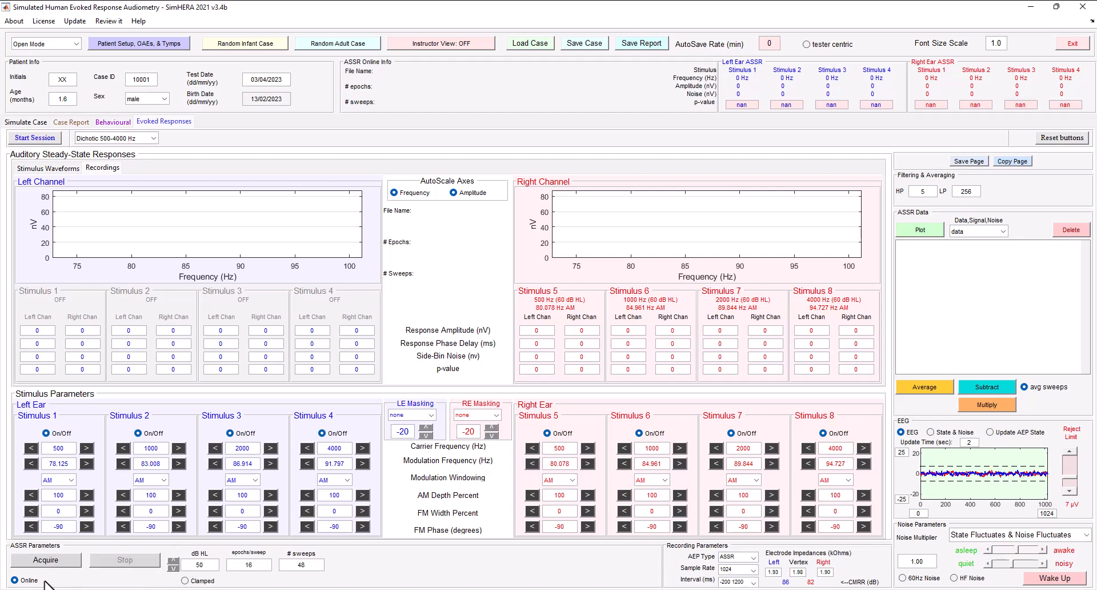
click(200, 589)
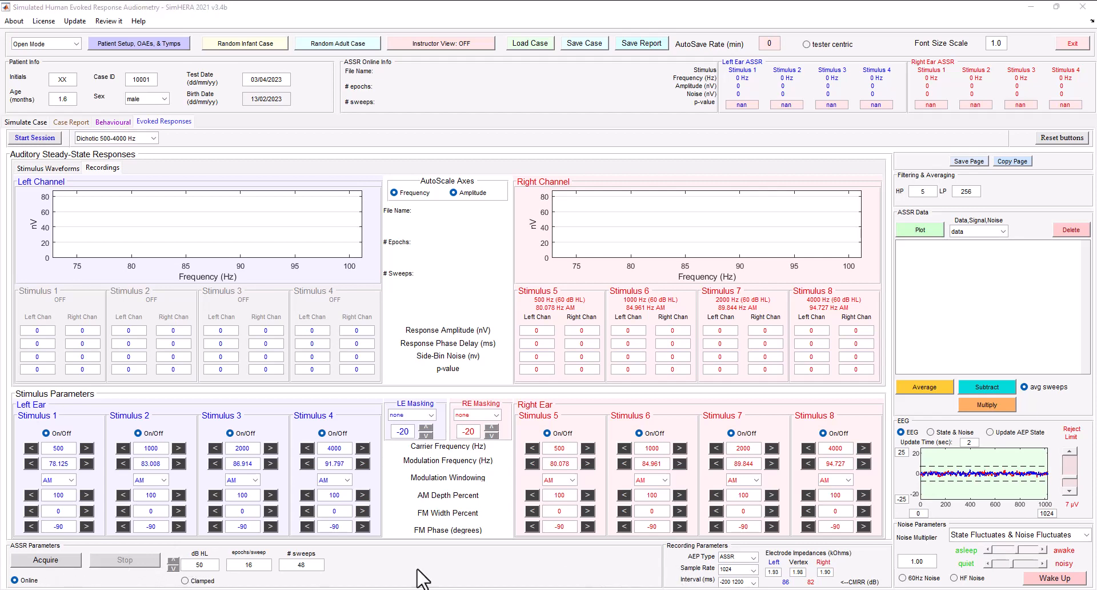
click(206, 565)
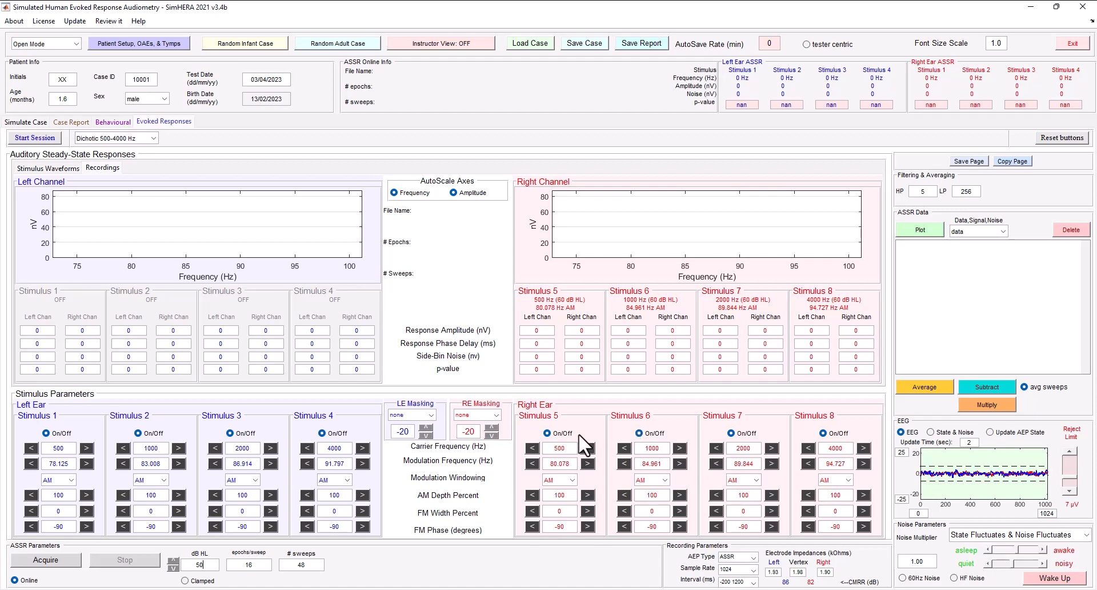
key(alt+Tab)
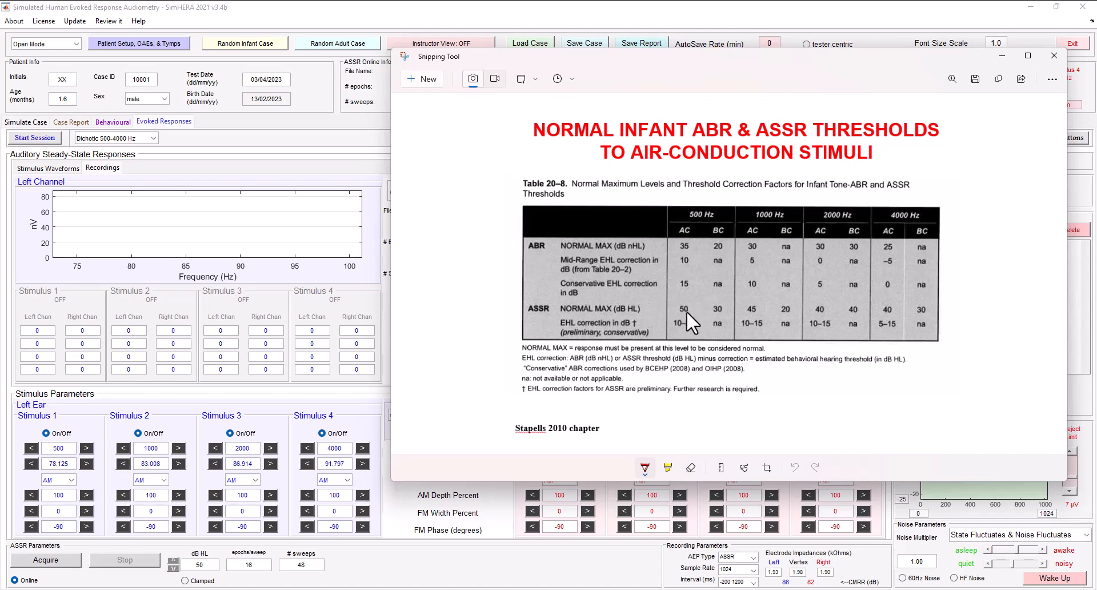
click(501, 30)
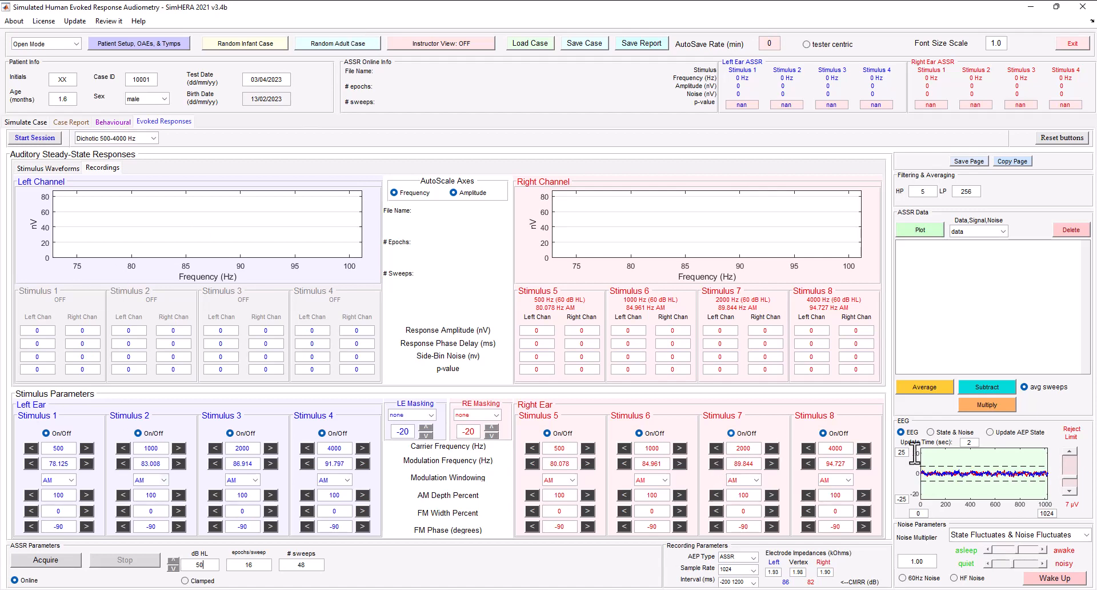
- Start the session and acquire the dichotic 500-4000 Hz ASSR at 50 dB HL with inserts, stopping at about 20 sweeps
click(168, 44)
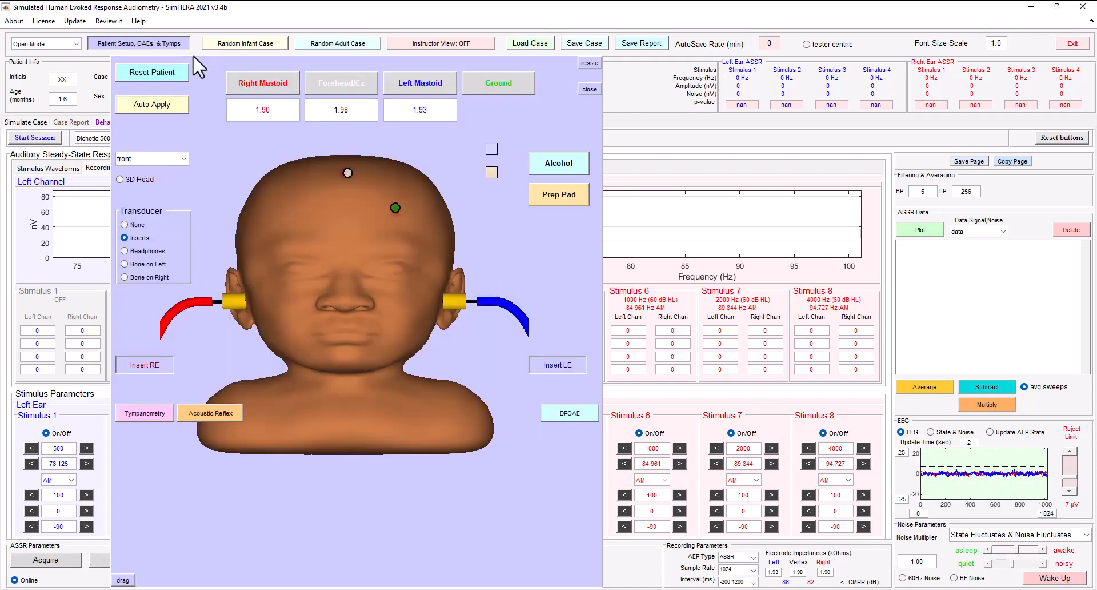
click(163, 40)
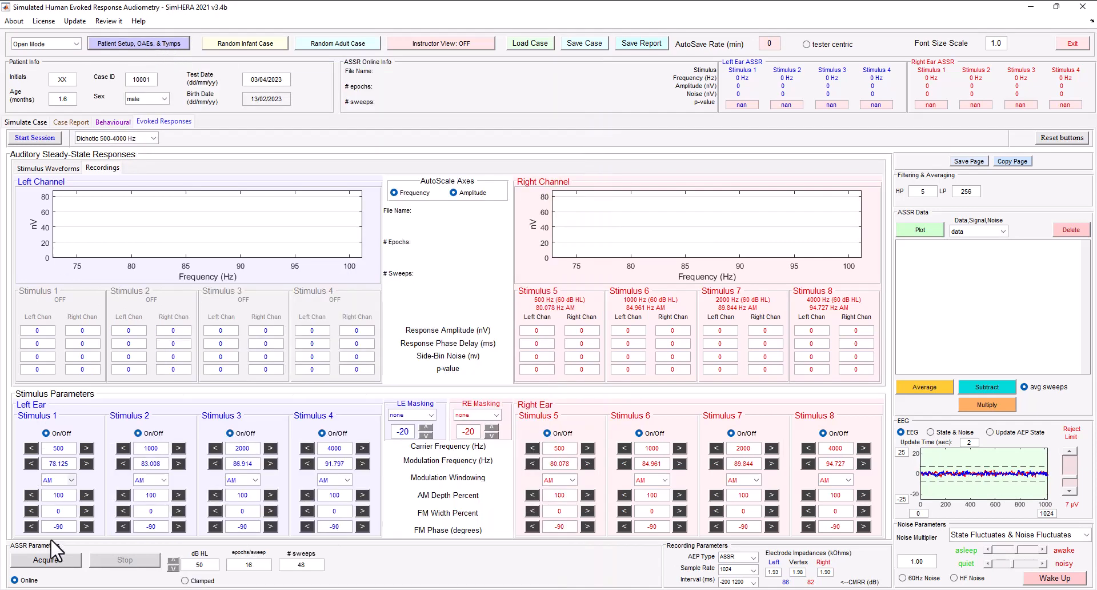
click(68, 565)
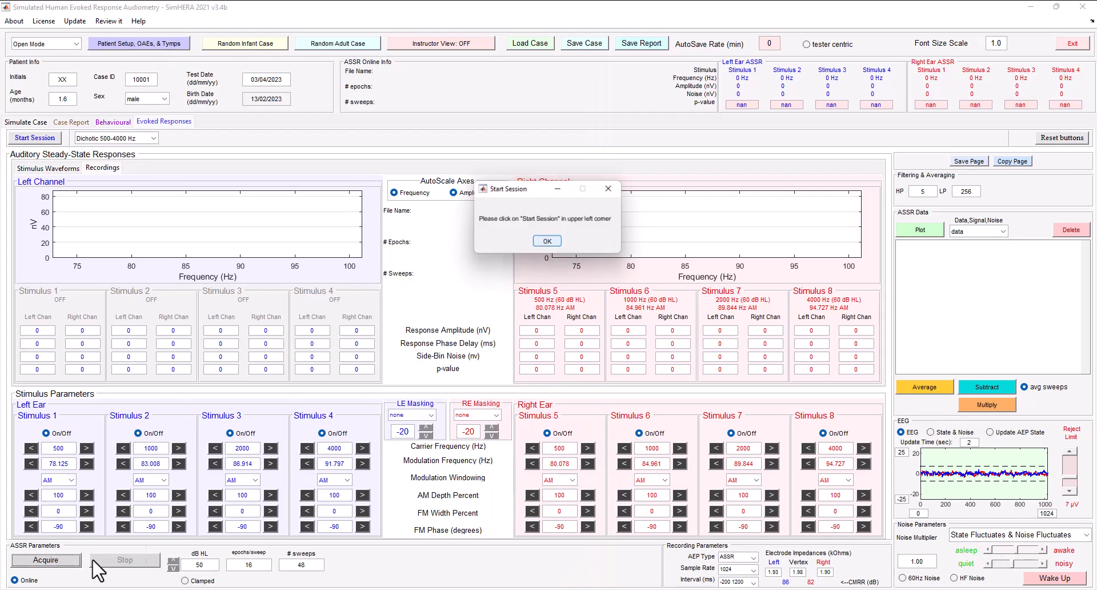
click(553, 241)
click(33, 139)
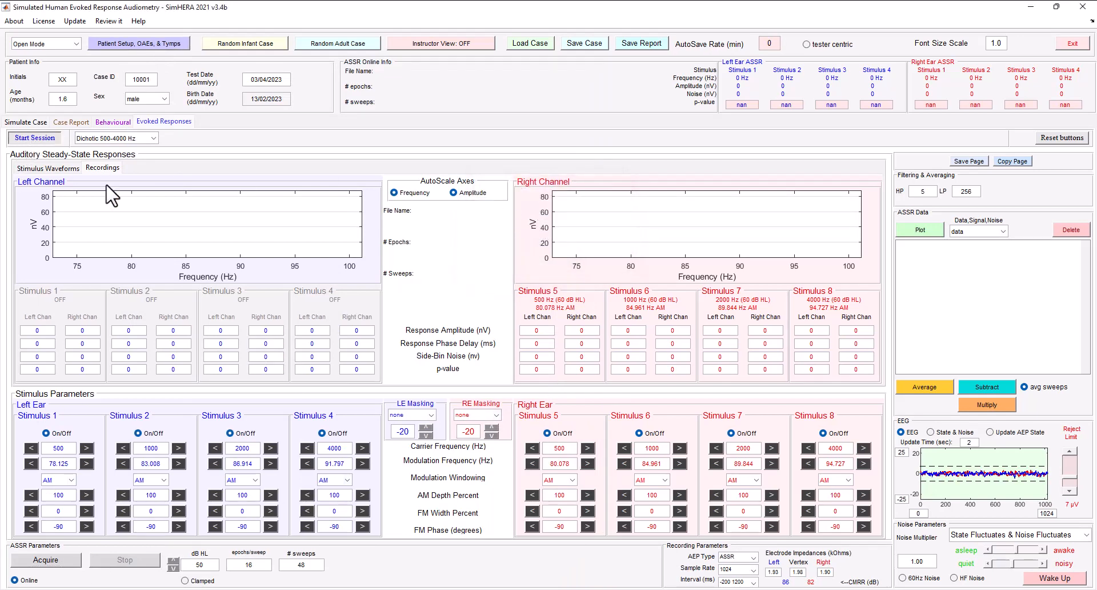
click(57, 561)
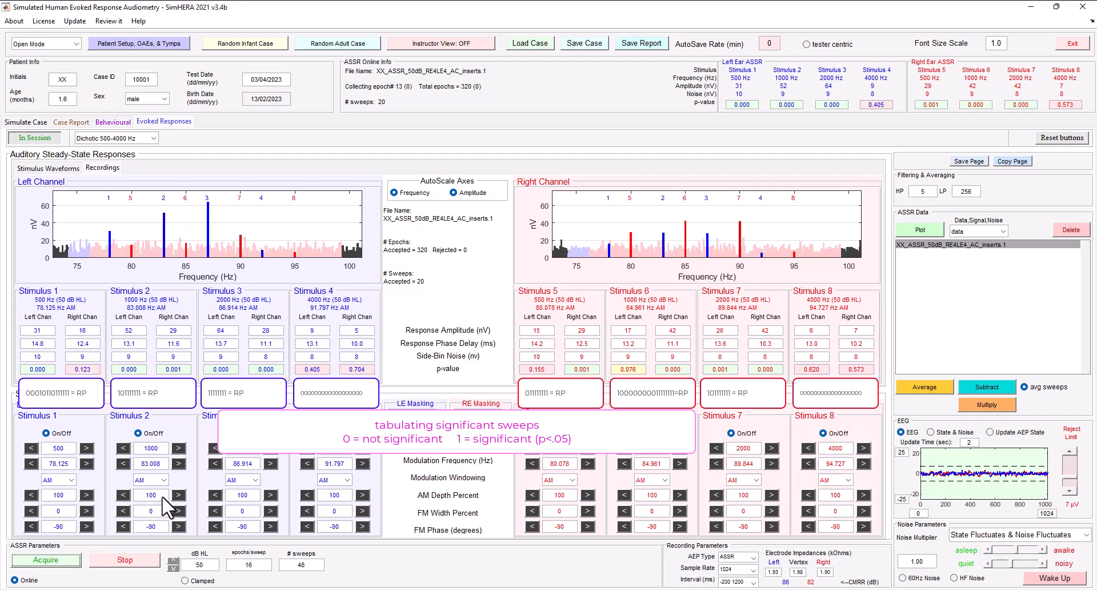
click(128, 560)
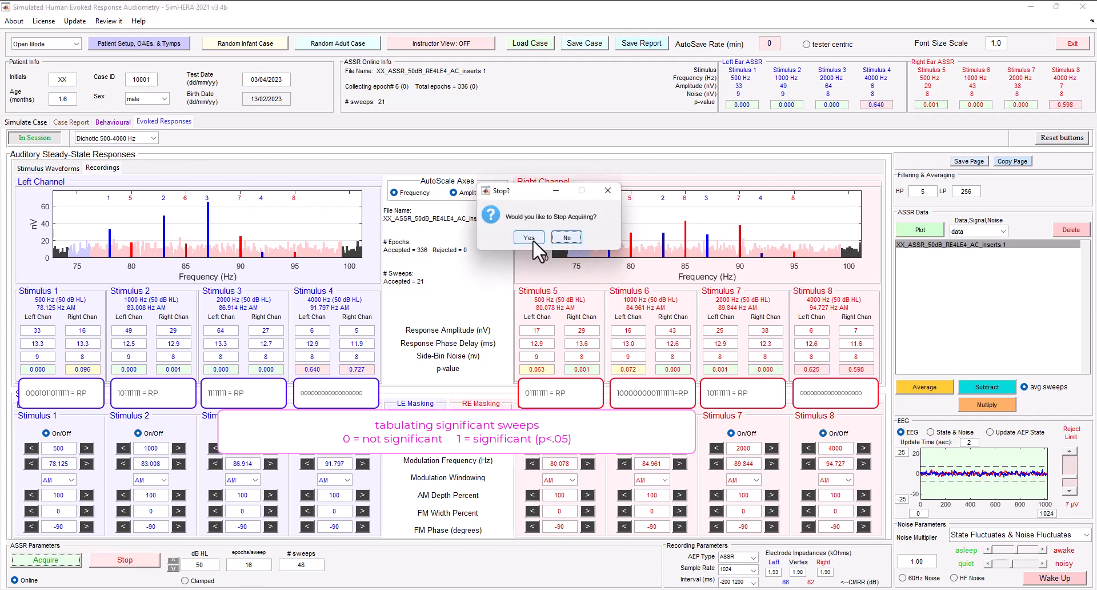
click(533, 240)
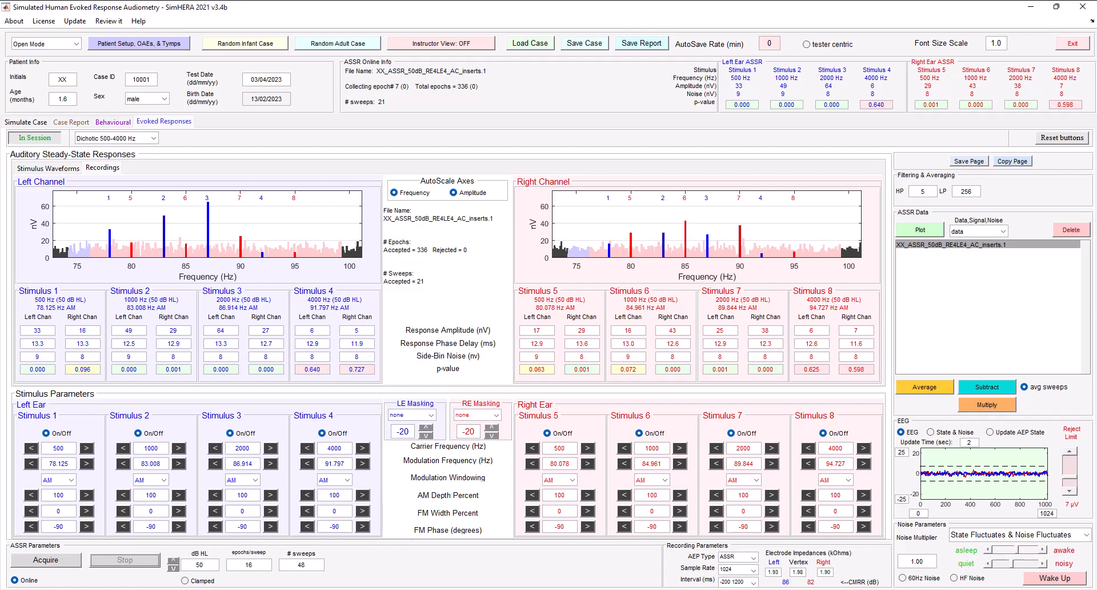
- Compare the recorded ASSR results for each frequency with the normal infant ASSR maximum levels in the Snipping Tool table
click(572, 589)
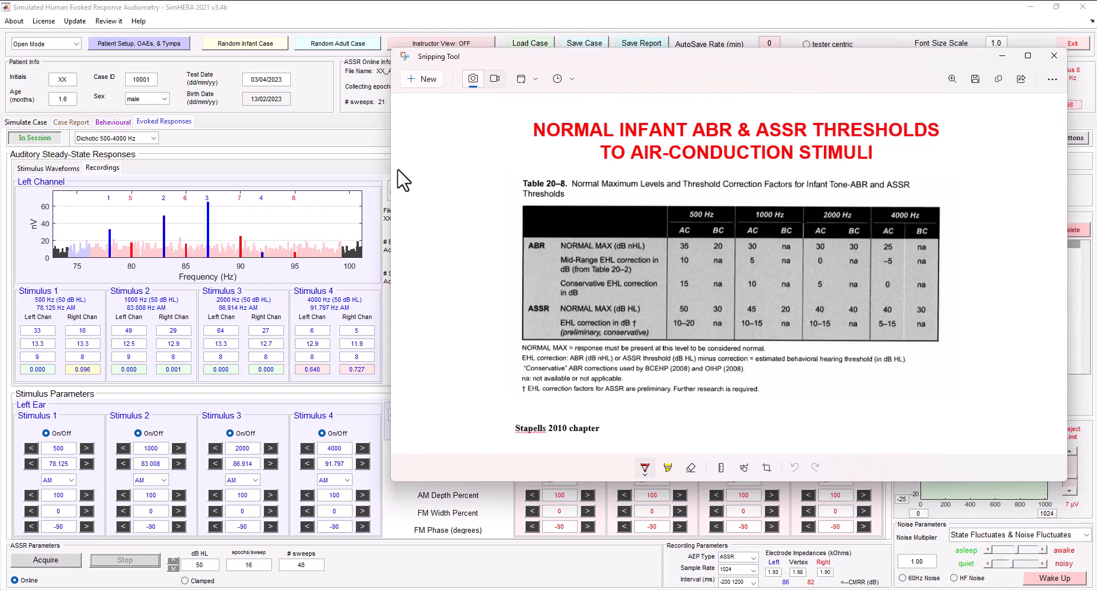
click(366, 153)
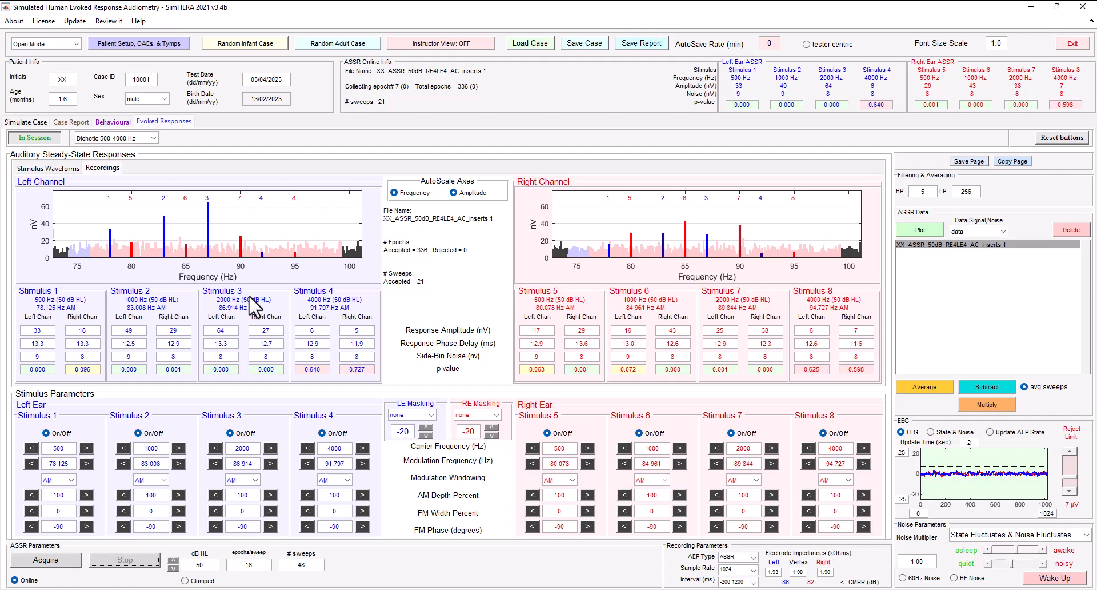
click(606, 589)
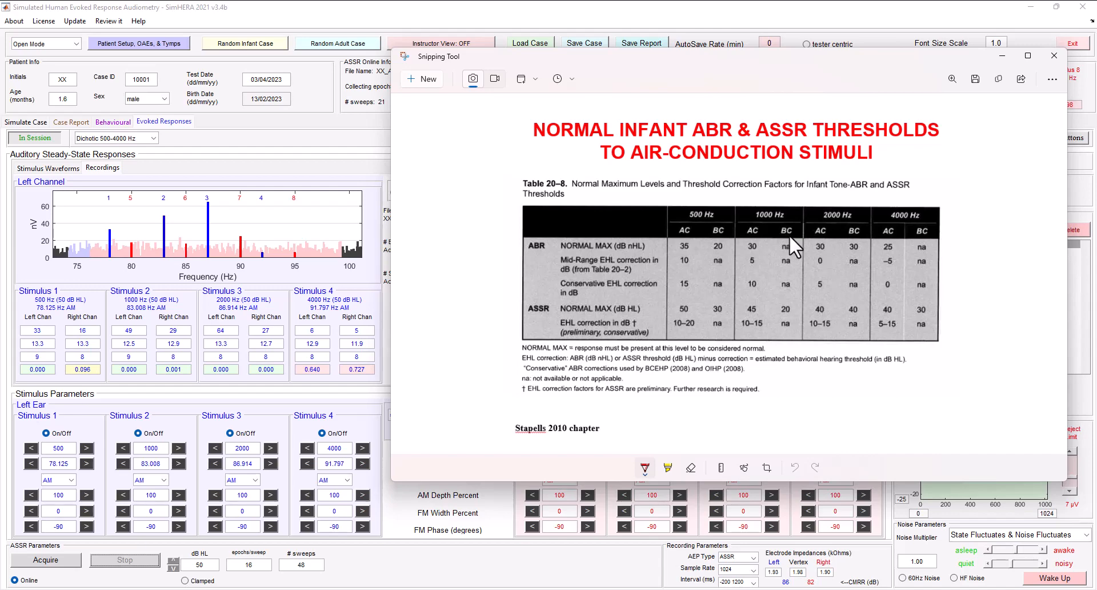
click(1002, 55)
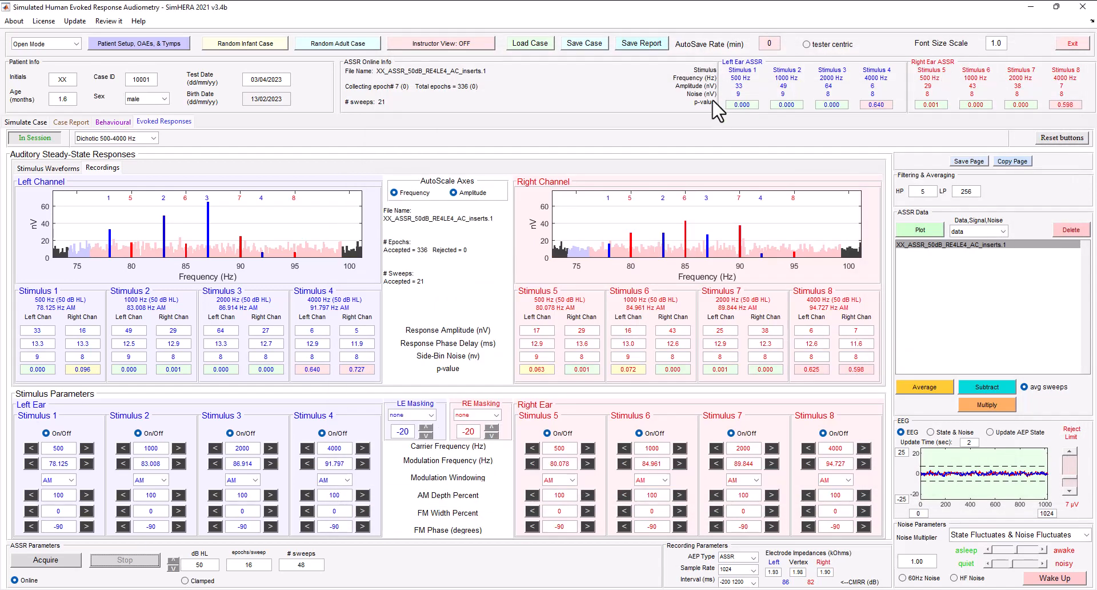
- Place the bone transducer on the left and switch off all stimuli except the left ear's 4000 Hz stimulus
click(151, 46)
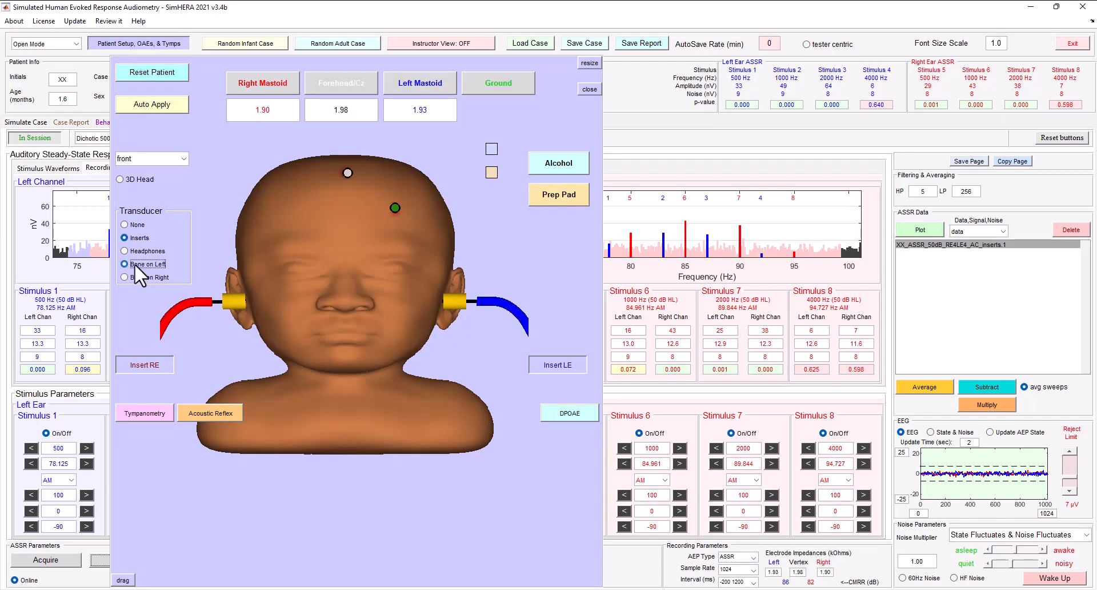
click(135, 264)
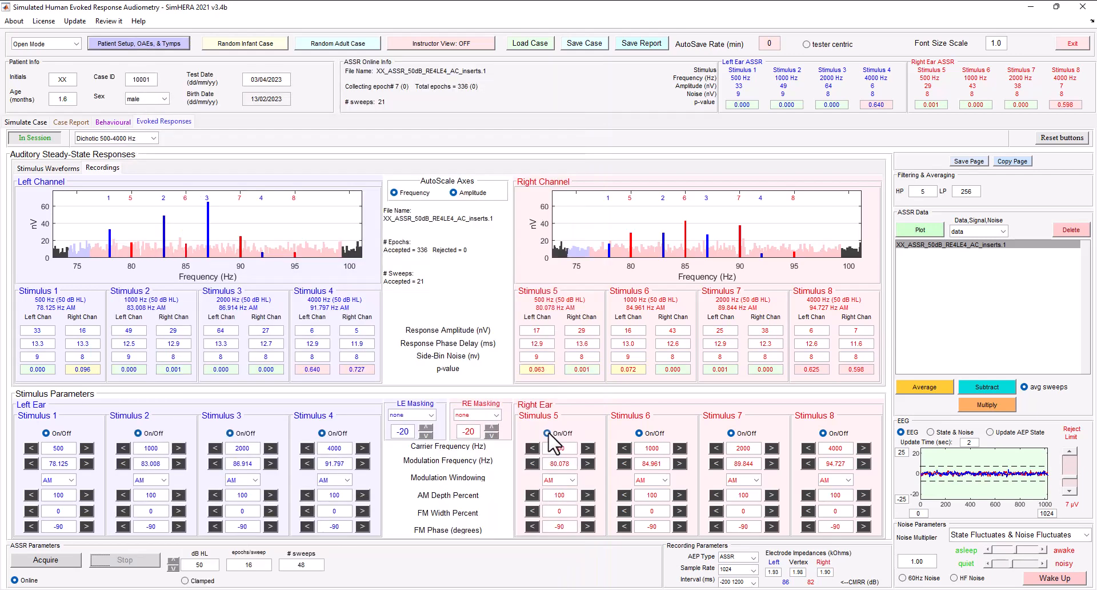
click(547, 433)
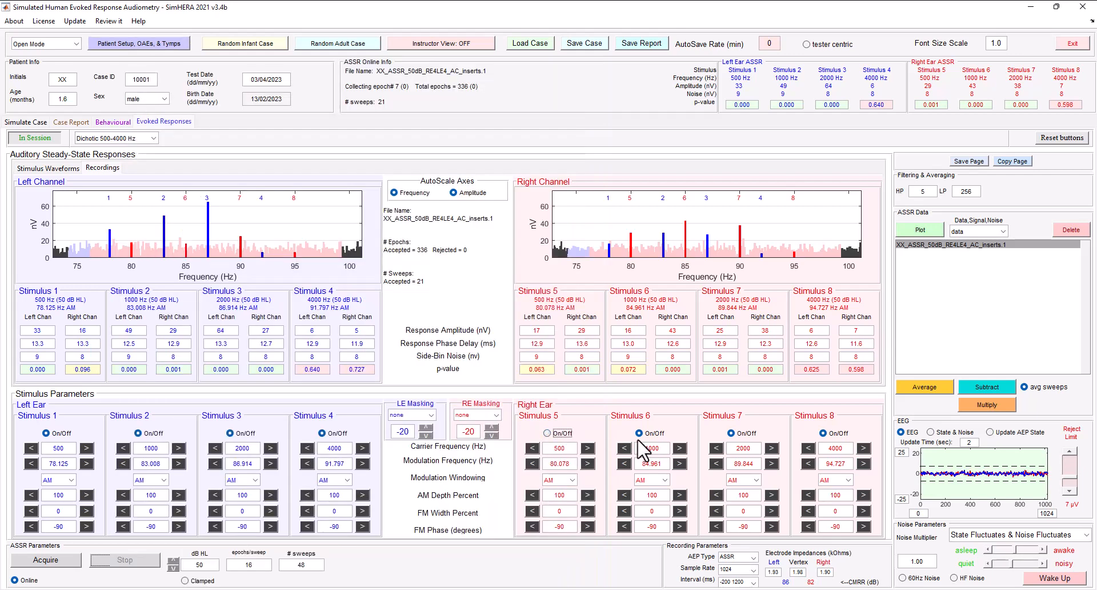
click(639, 433)
click(731, 433)
click(824, 433)
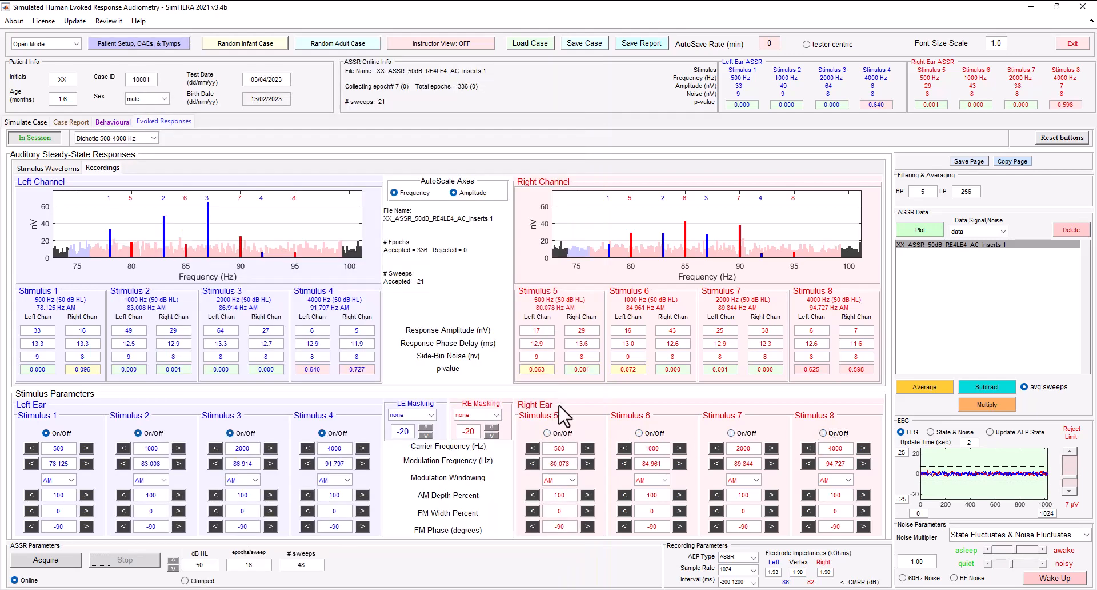
click(230, 433)
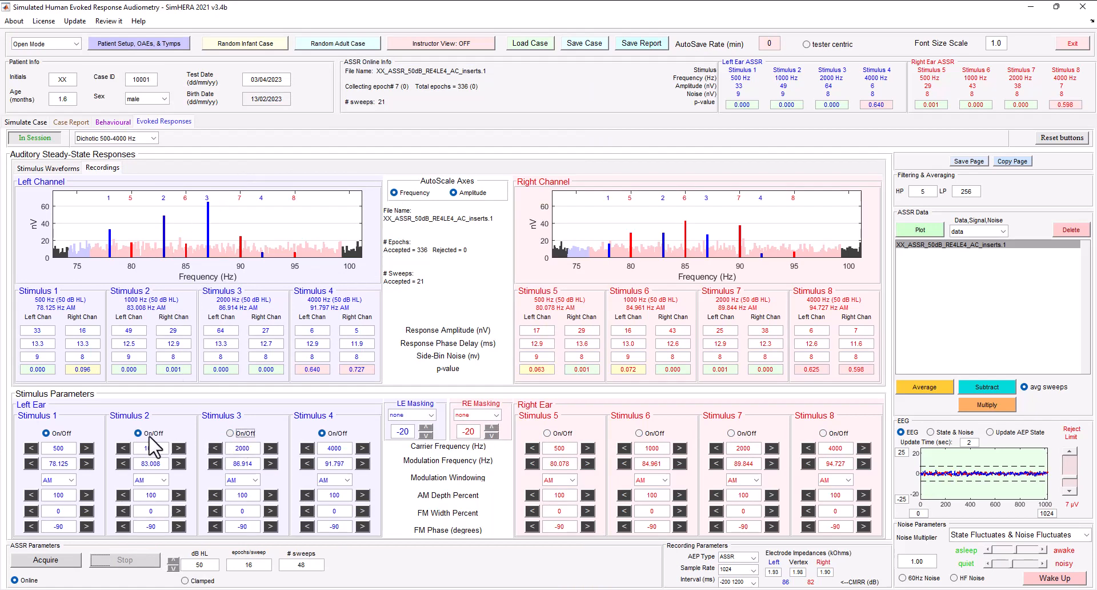
click(138, 434)
click(67, 433)
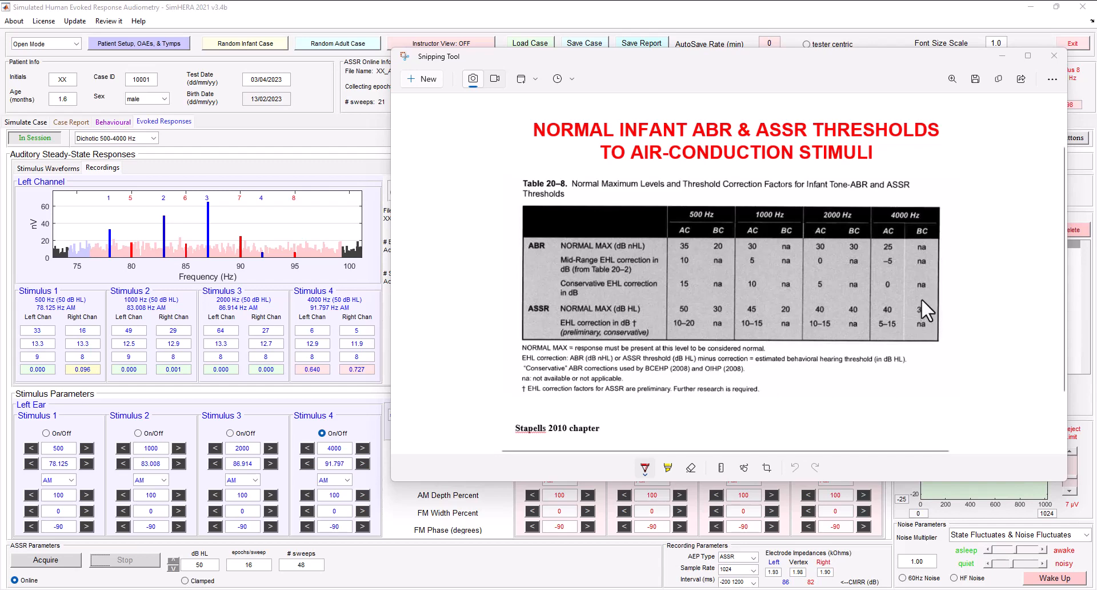
- Acquire the left bone-conduction 4000 Hz ASSR at 30 dB HL and stop the recording at about 20 sweeps
click(391, 563)
click(173, 568)
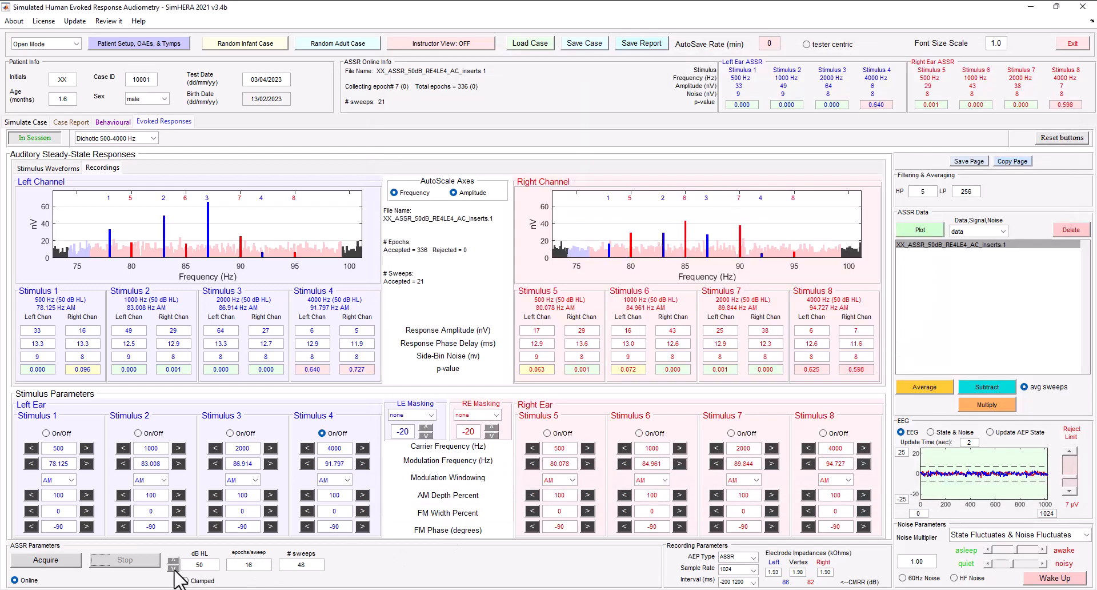
click(173, 567)
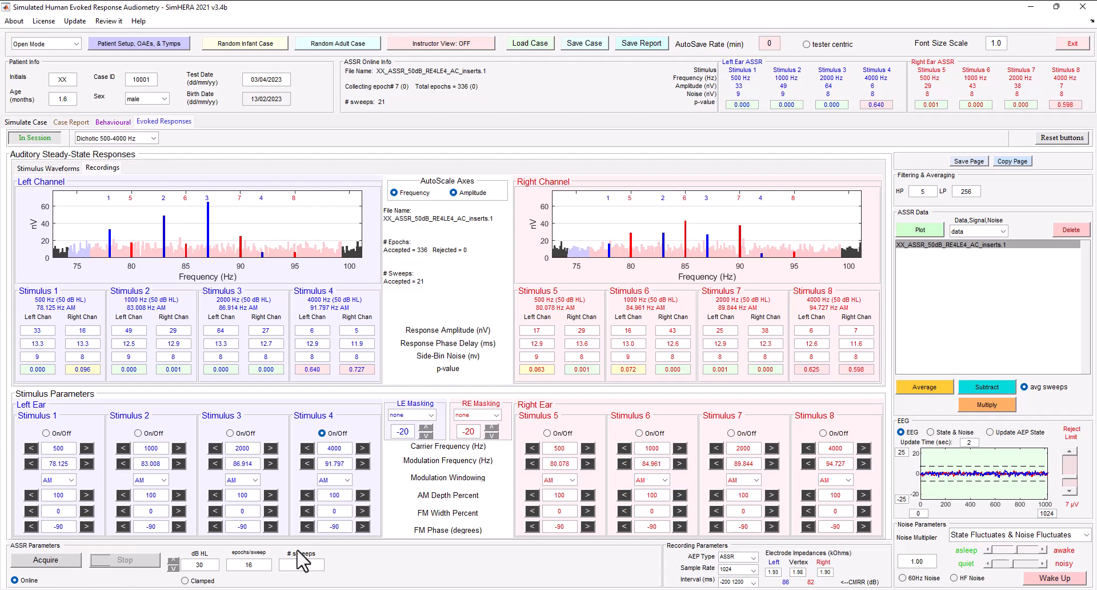
mouse_move(380, 574)
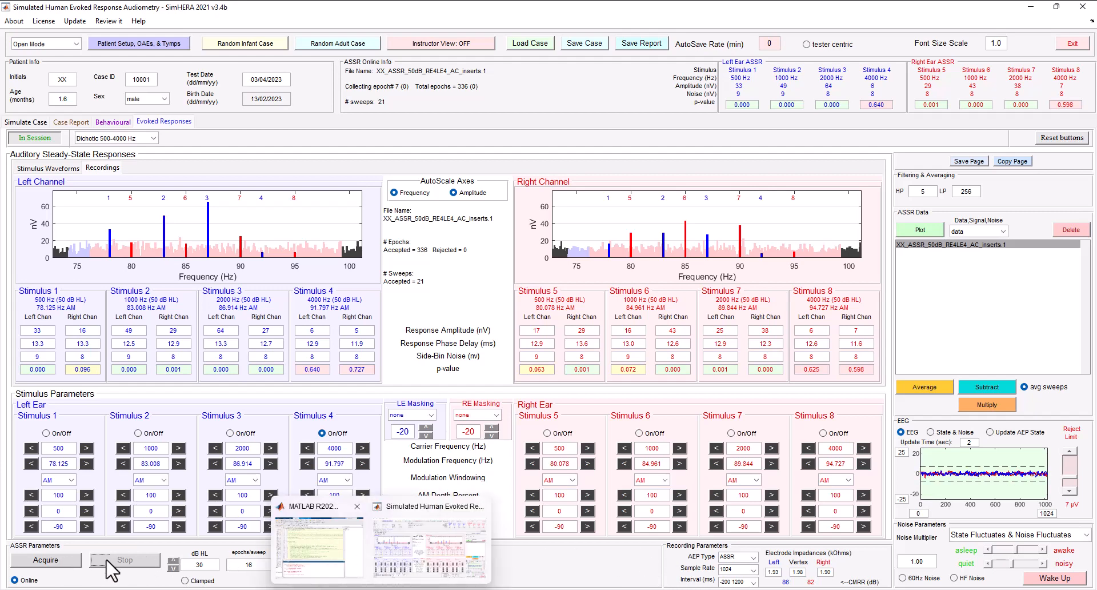
click(59, 562)
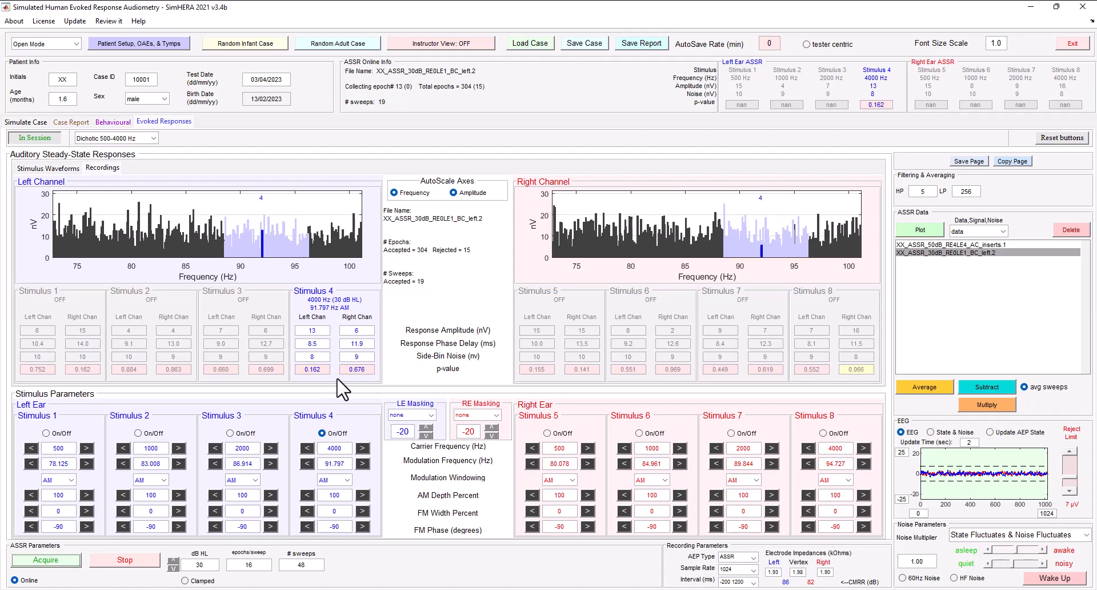
click(139, 562)
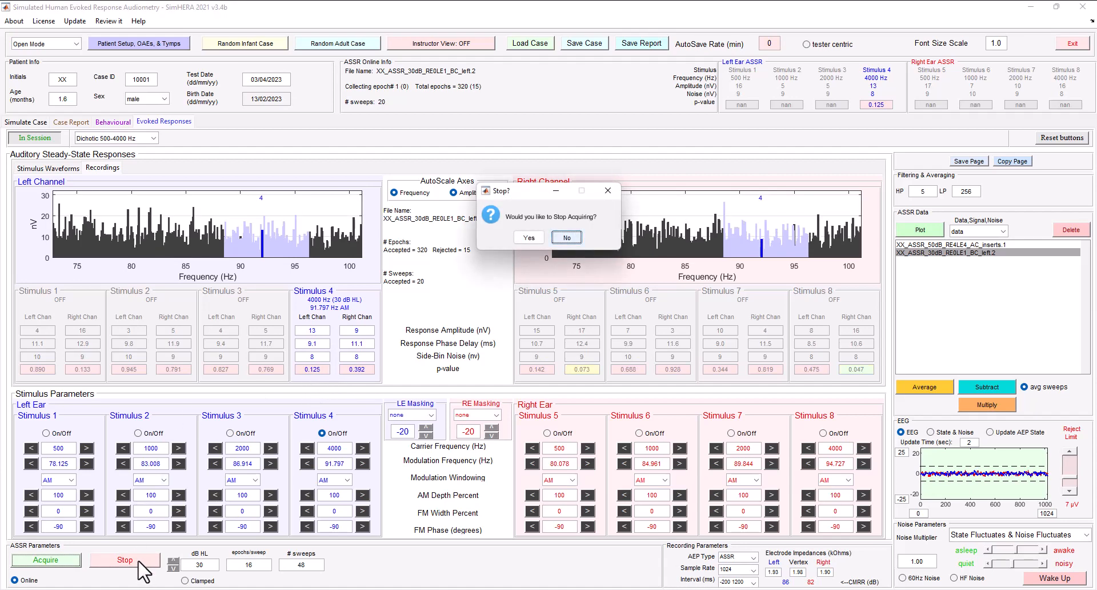
click(530, 236)
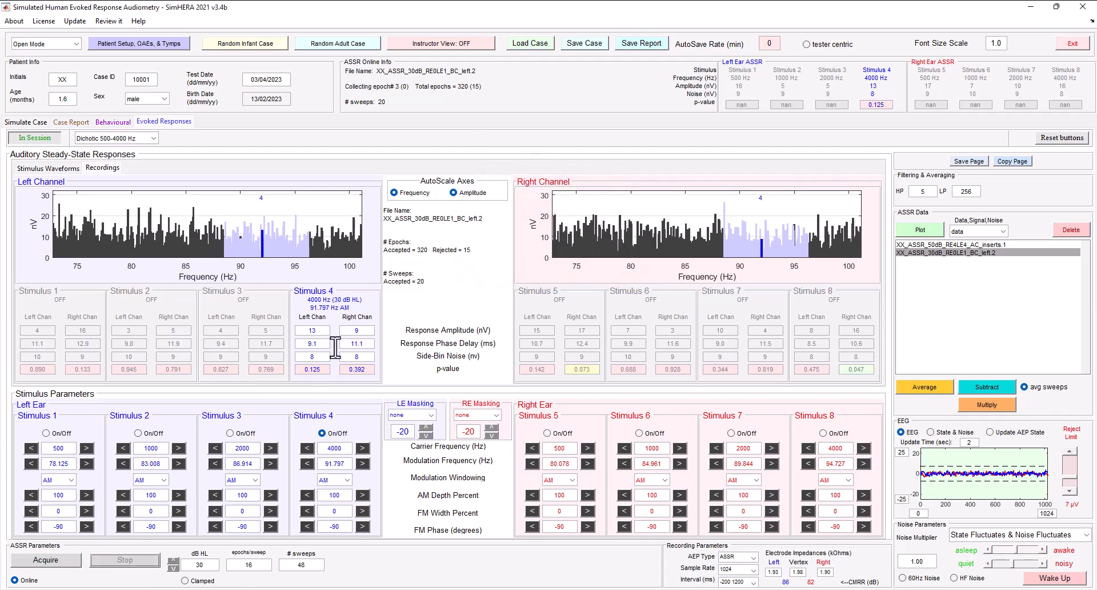
- Move the bone transducer to the right and switch the active stimulus from the left to the right ear's 4000 Hz
click(824, 433)
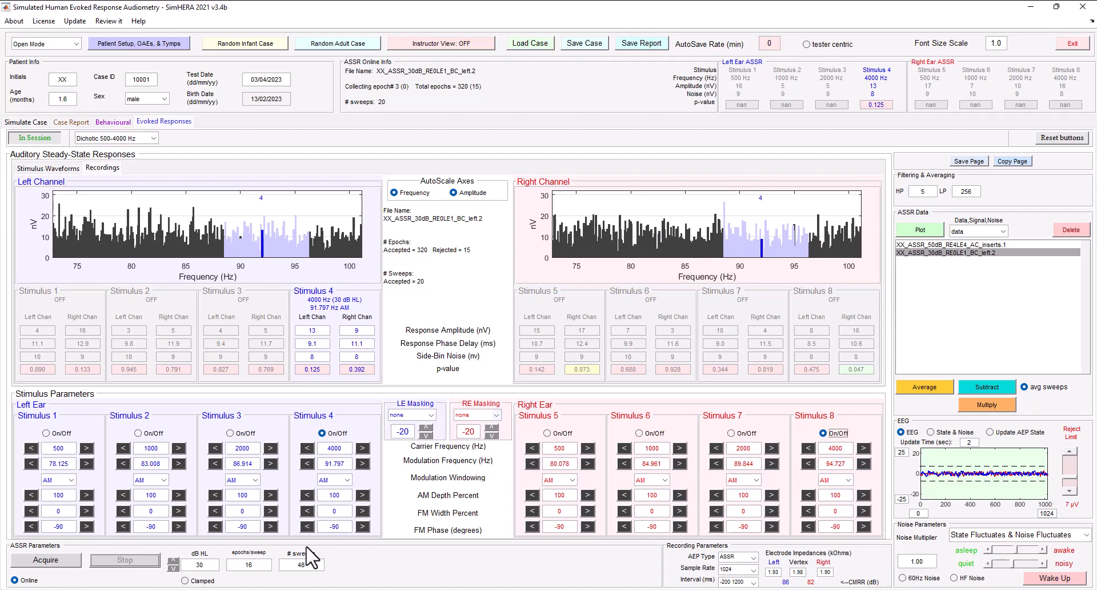
click(333, 433)
click(128, 44)
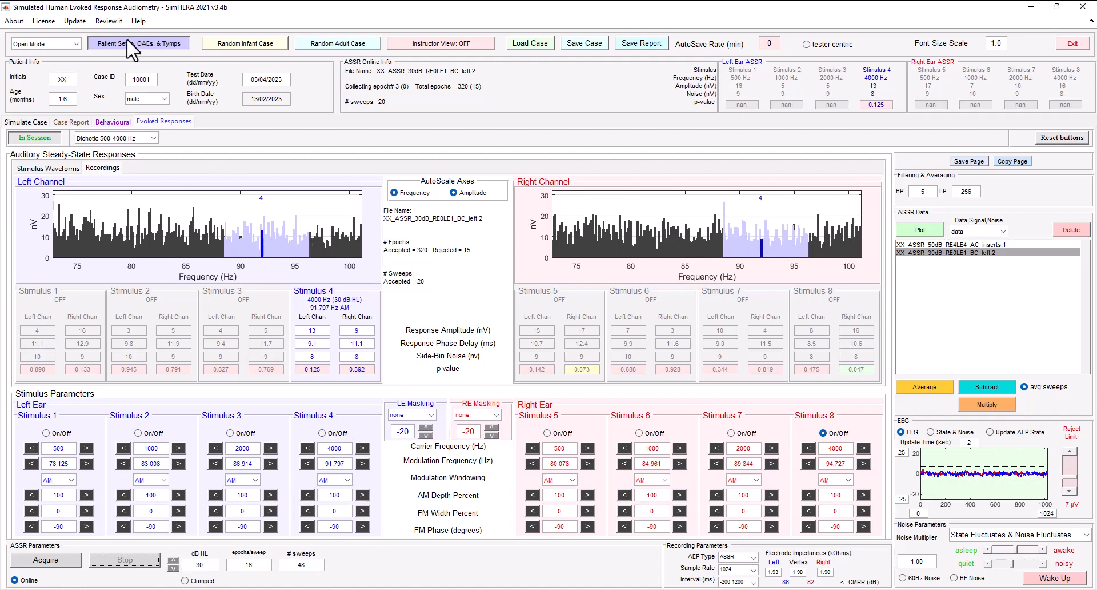
click(149, 280)
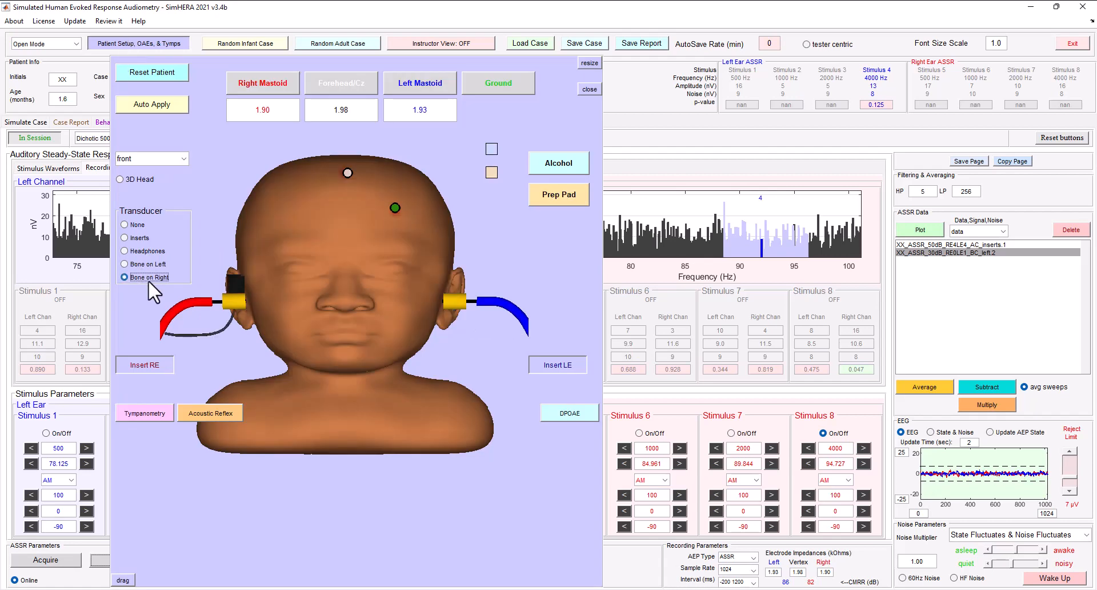
click(168, 45)
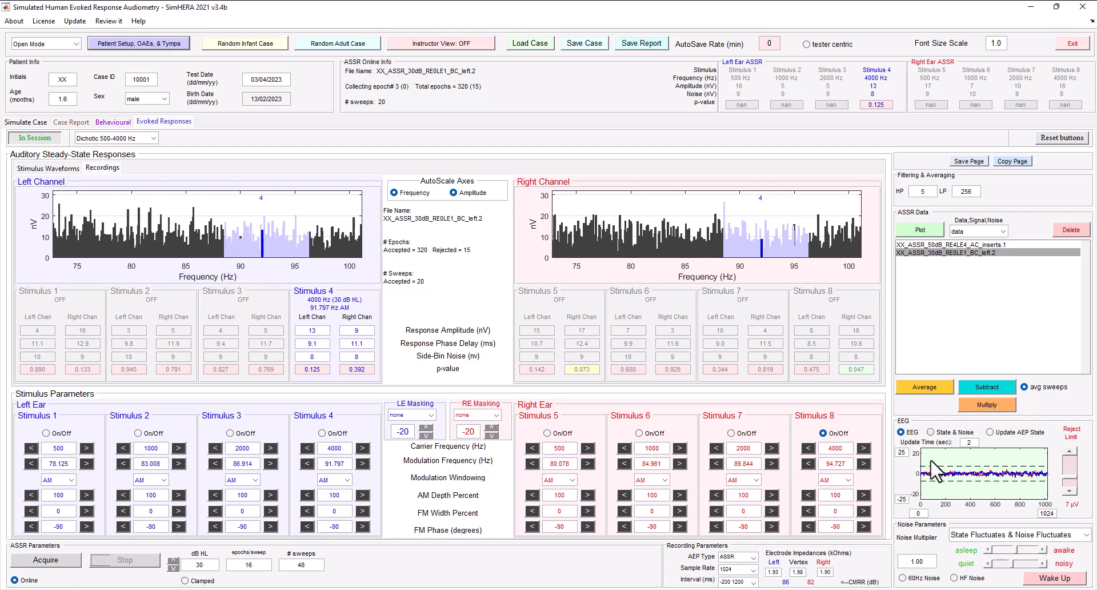
- Acquire the right bone-conduction 4000 Hz ASSR at 30 dB HL and stop the recording at about 25 sweeps
click(62, 562)
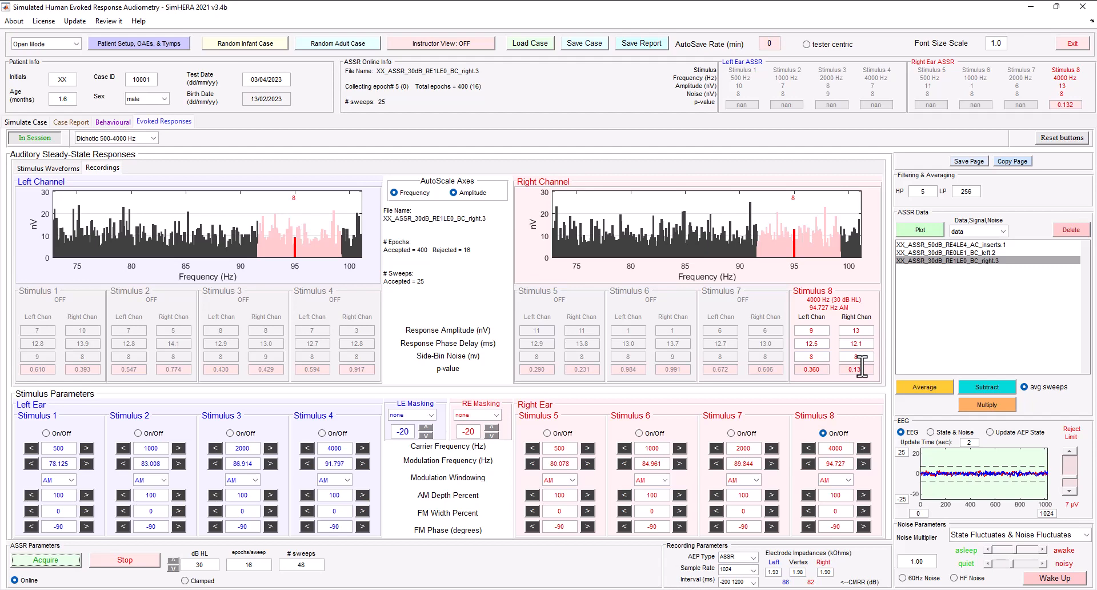
click(137, 559)
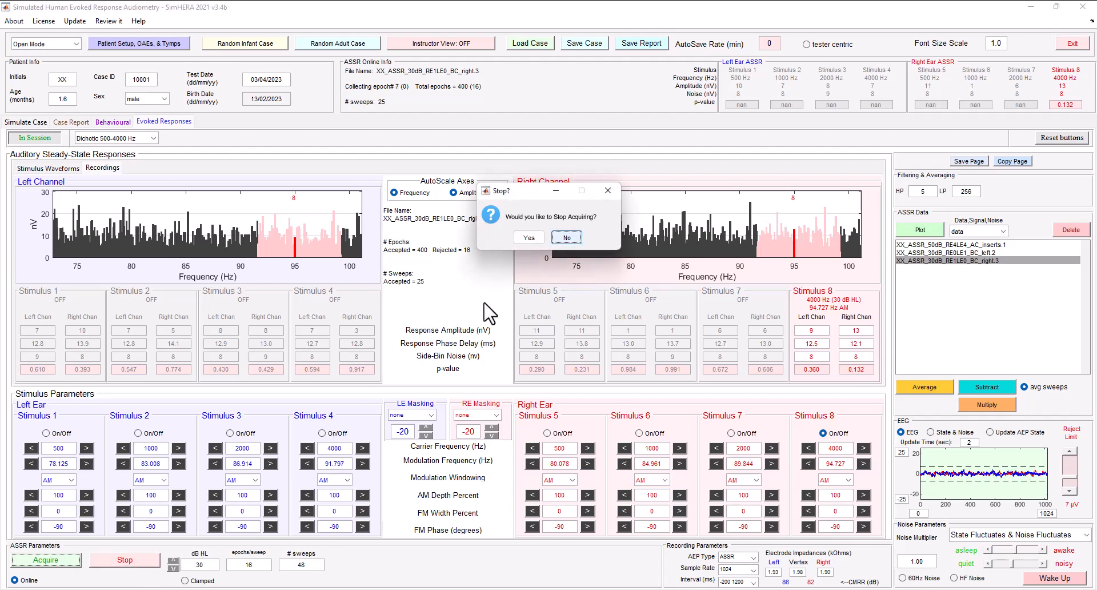
click(529, 238)
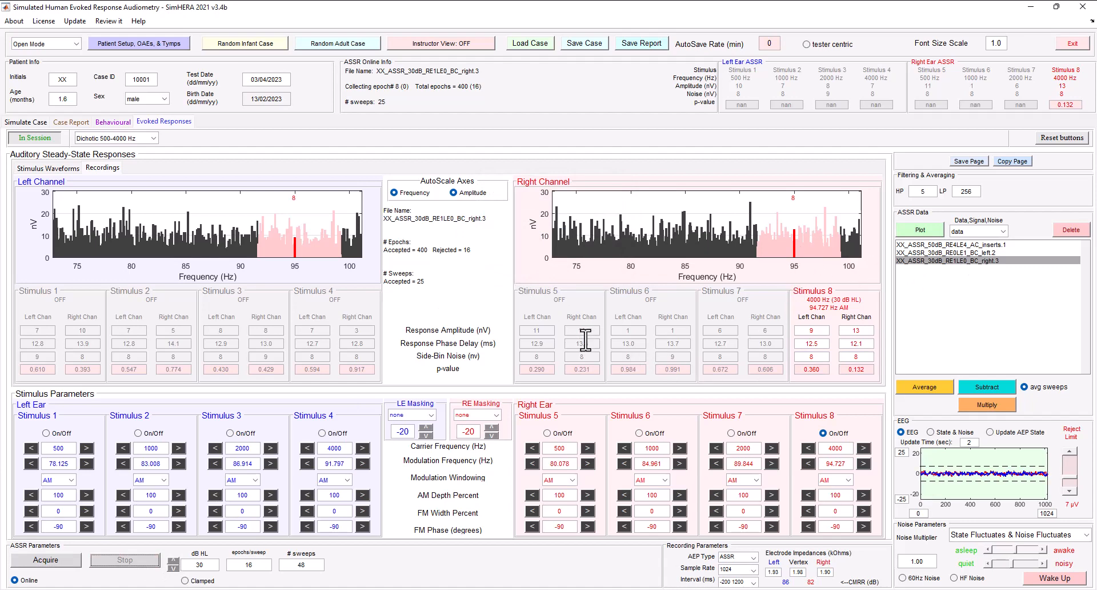
- Turn off online mode and acquire the right bone-conduction 4000 Hz ASSR at 60 dB HL with 48 sweeps
click(15, 579)
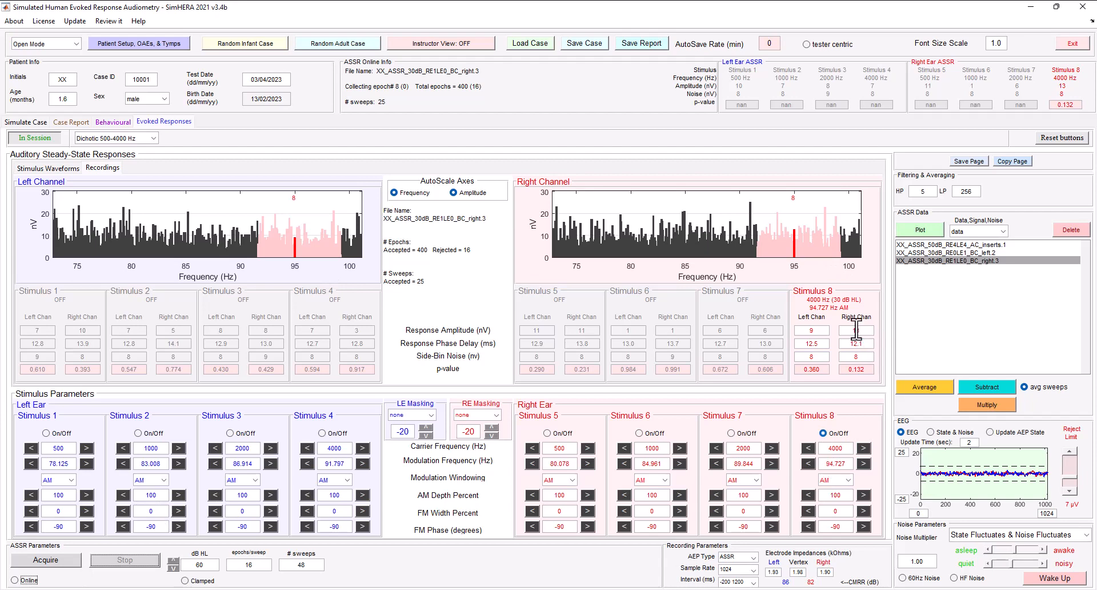
click(67, 570)
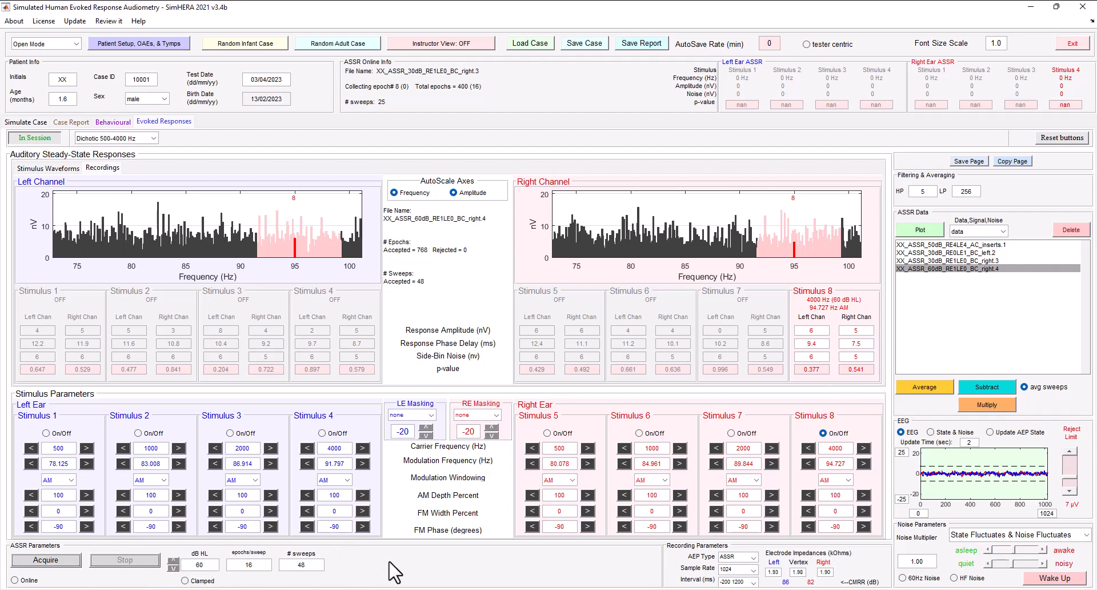
click(157, 45)
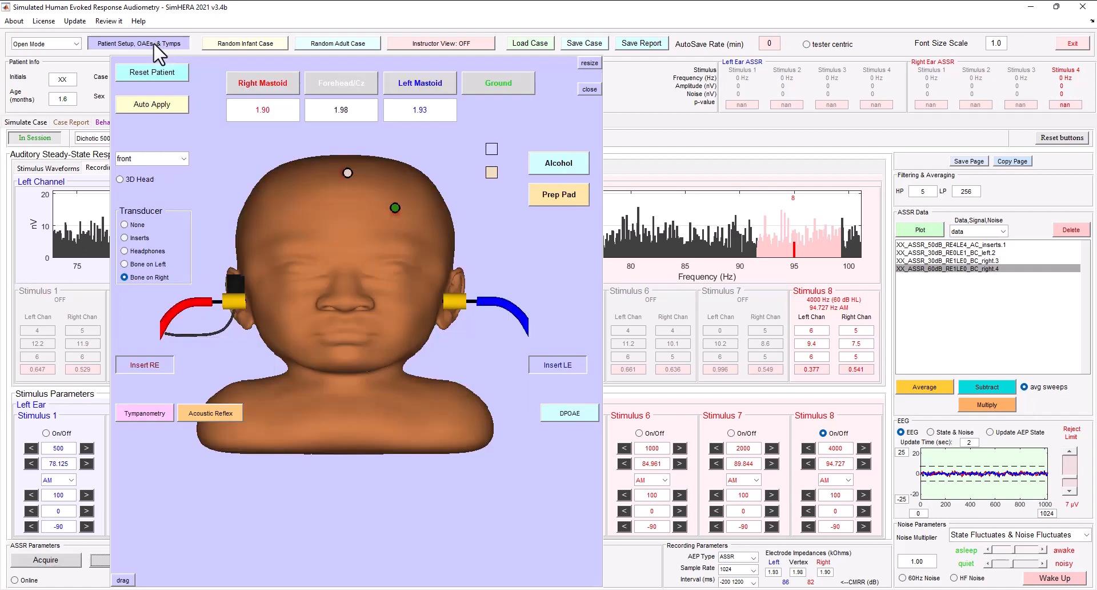
click(132, 239)
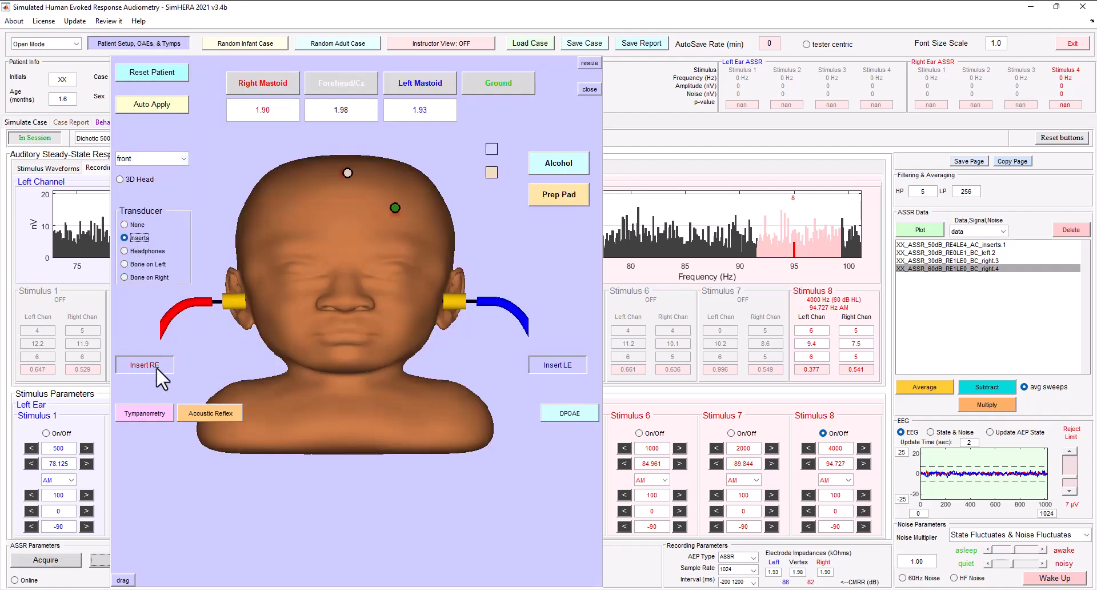
click(159, 40)
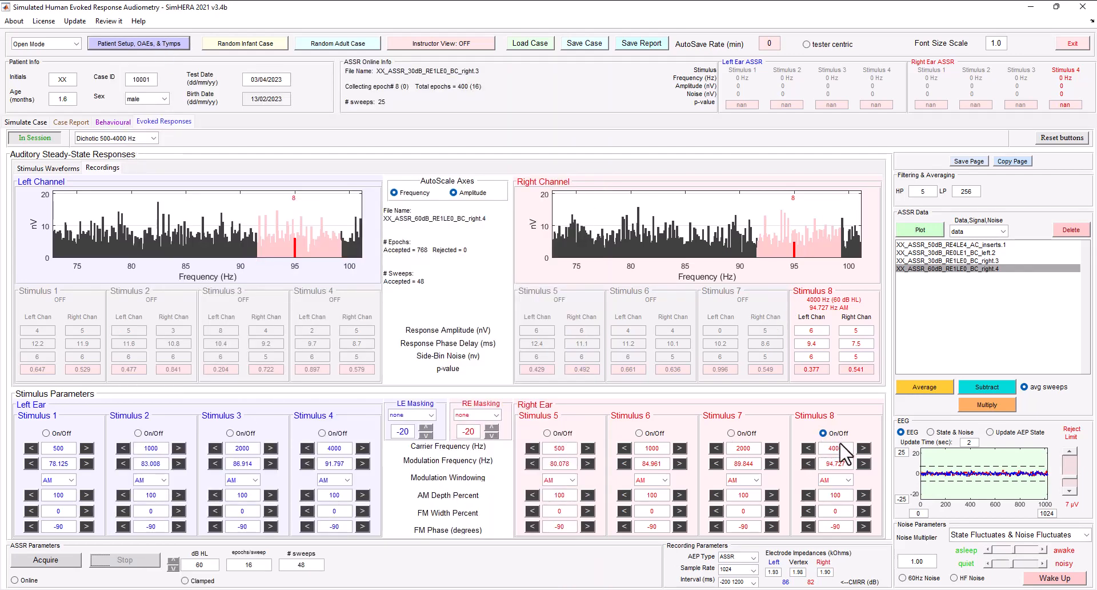
click(174, 562)
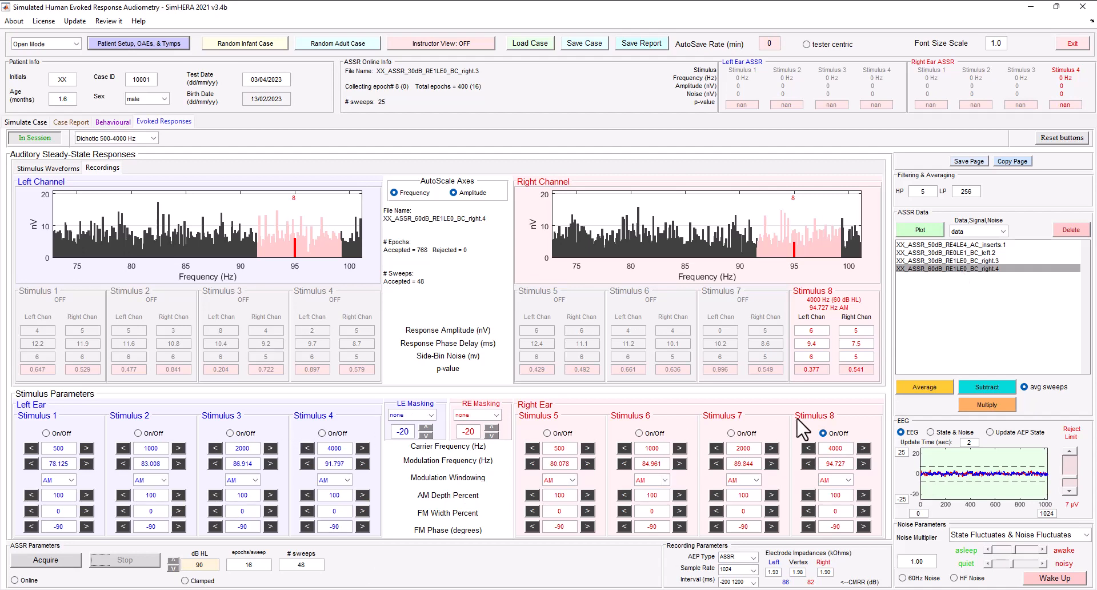
- Acquire a 60 dB HL ASSR with the bone transducer on the left and only the left ear's 4000 Hz stimulus on
click(322, 433)
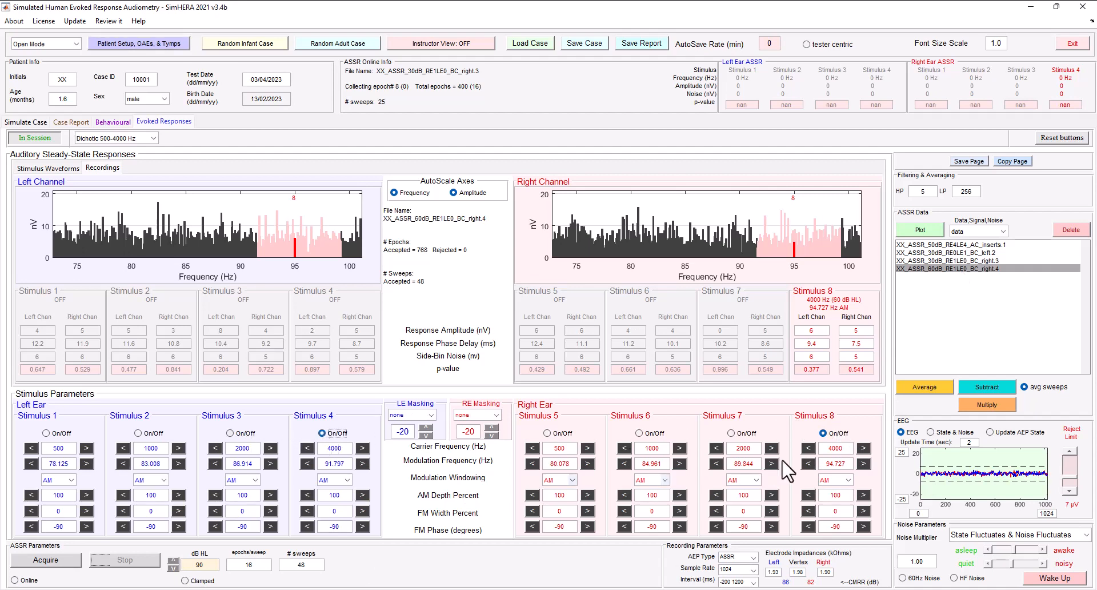
click(824, 433)
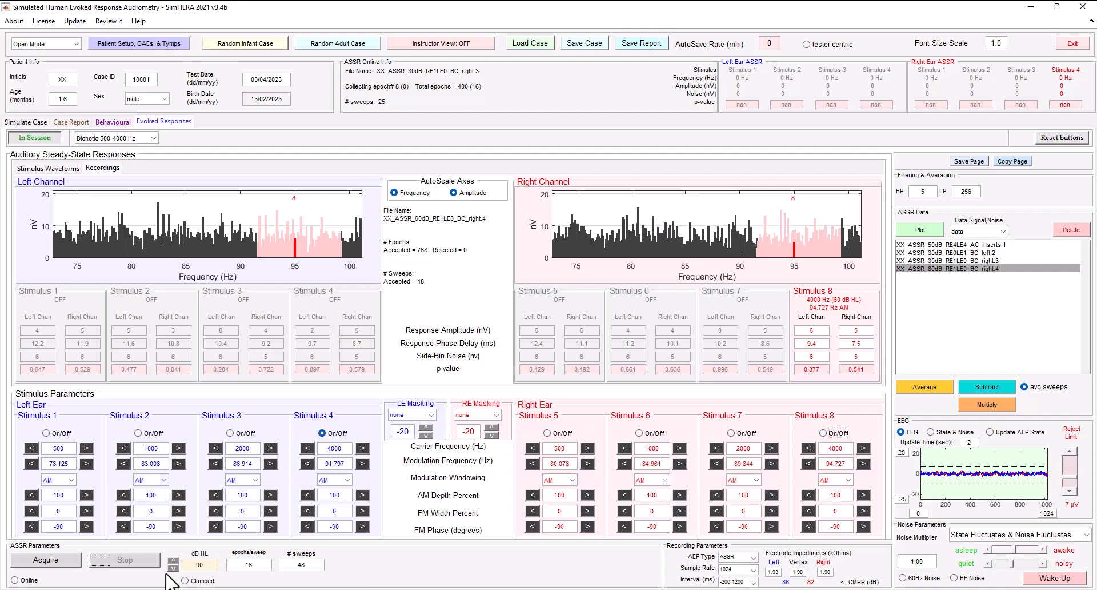
click(116, 44)
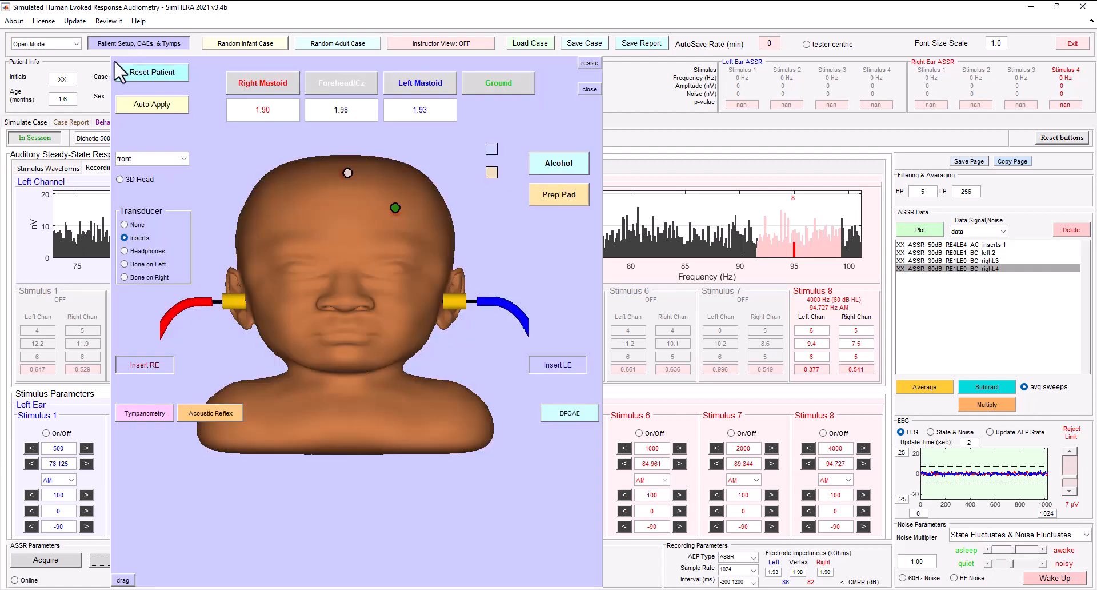
click(141, 265)
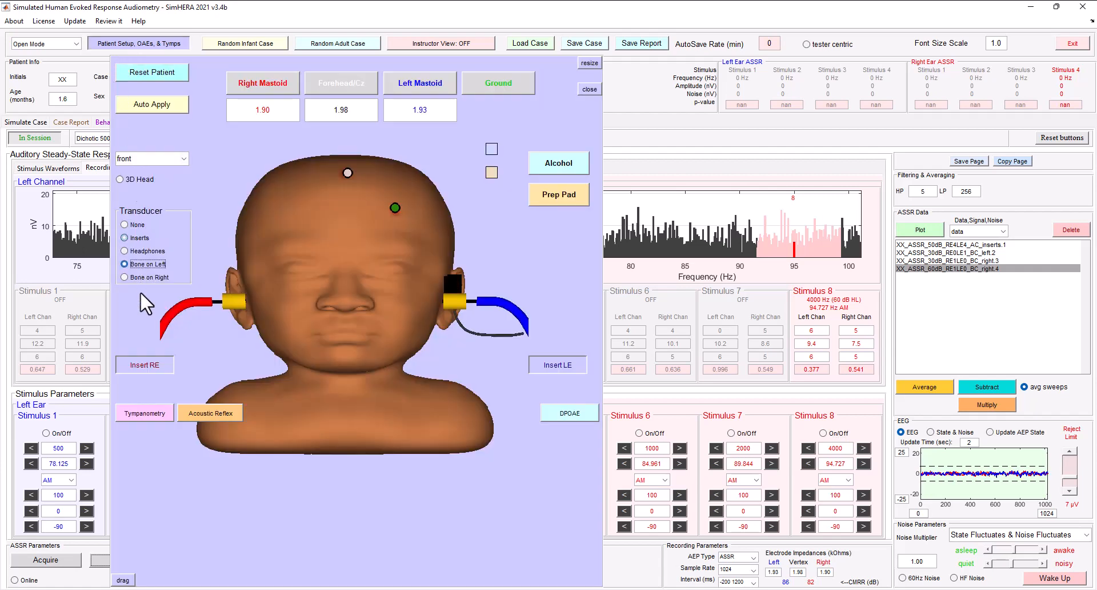
click(137, 44)
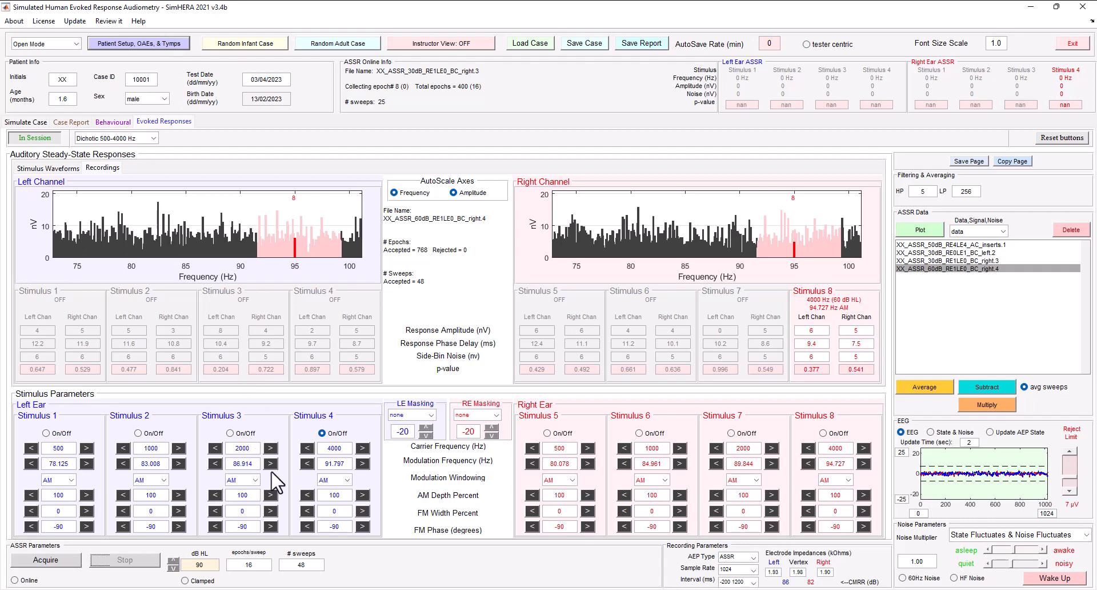
click(173, 568)
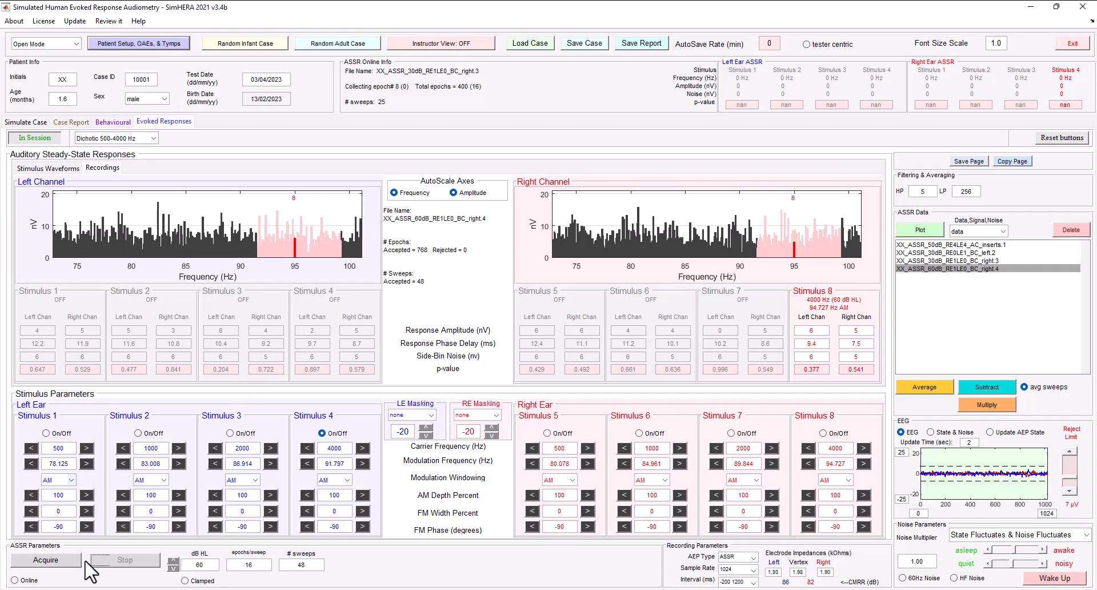
click(53, 564)
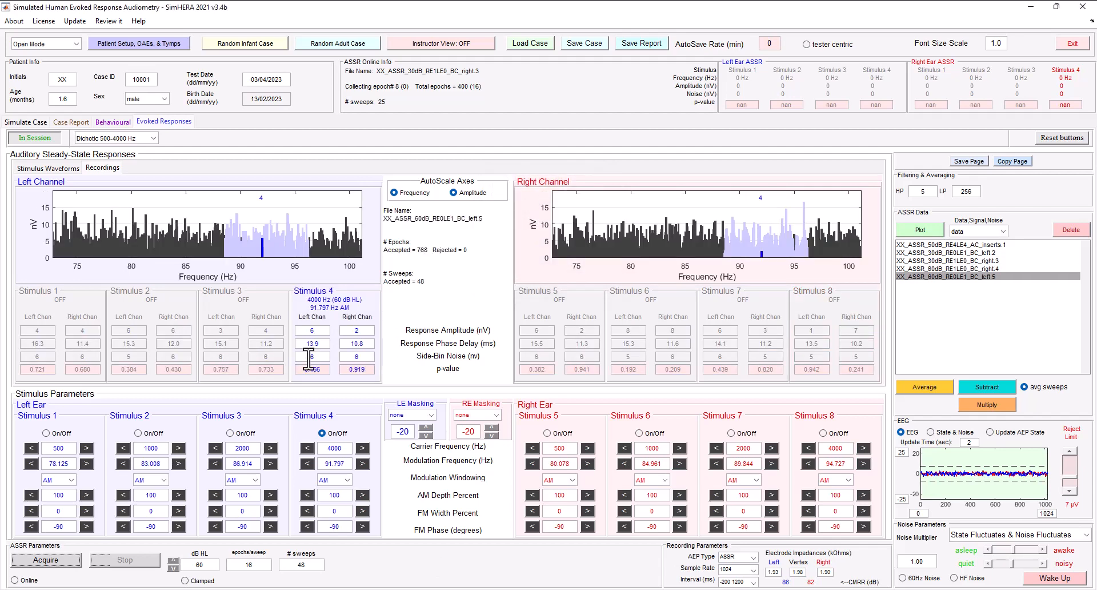
- Acquire the 4000 Hz air-conduction ASSR in both ears at 90 dB HL with inserts as the transducer
click(172, 560)
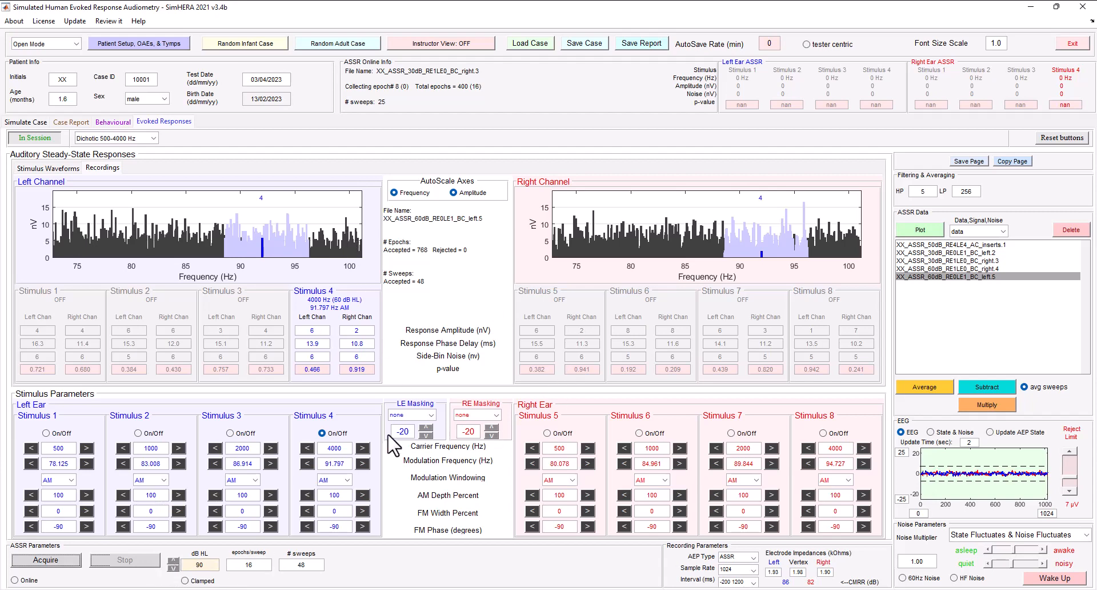
click(824, 434)
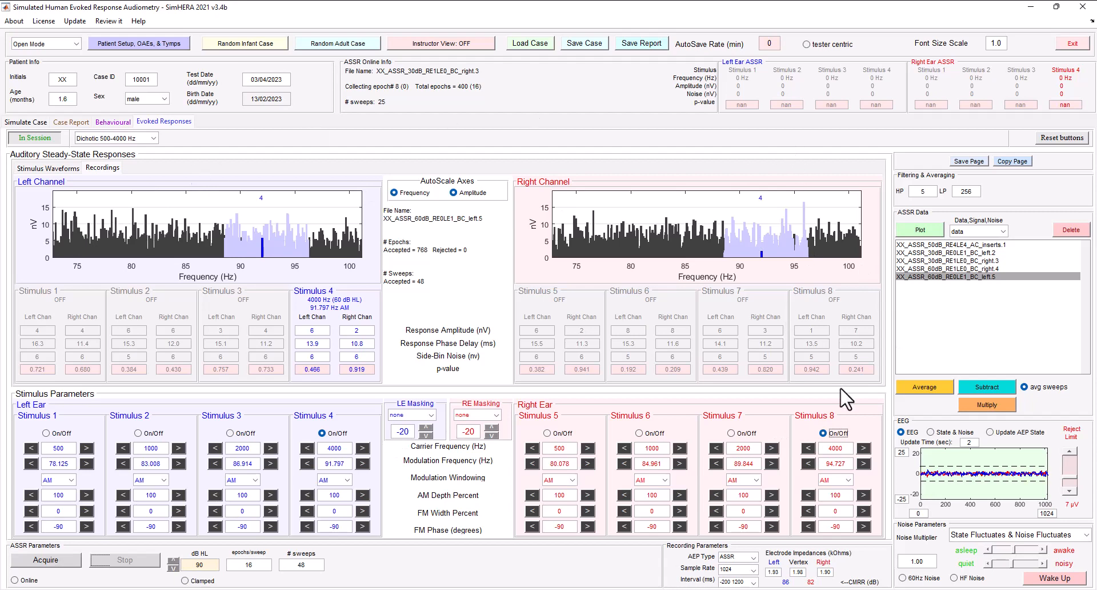
click(173, 43)
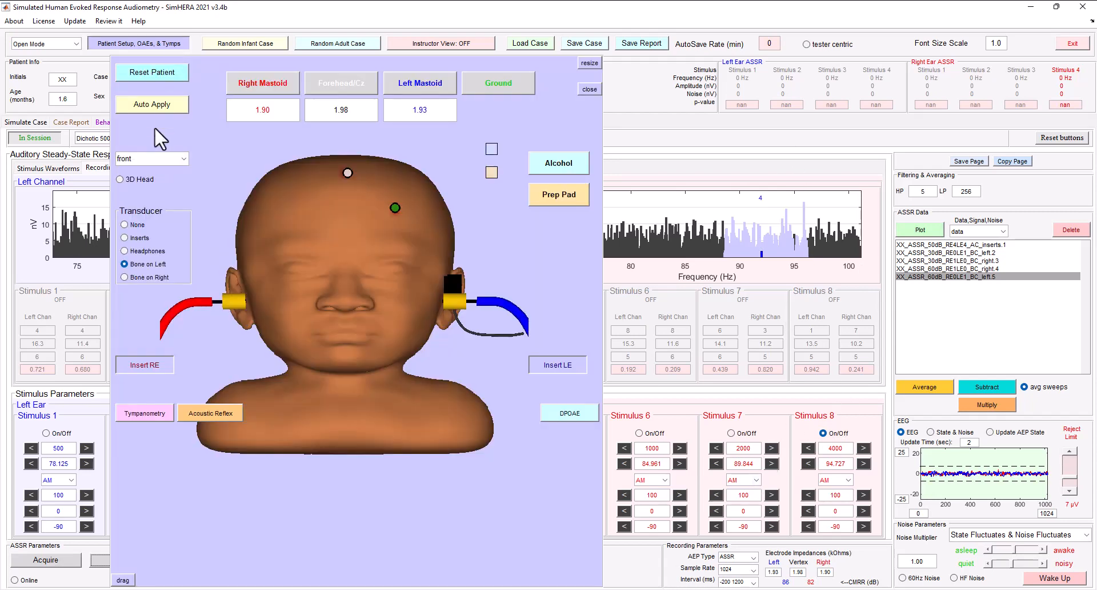
click(135, 234)
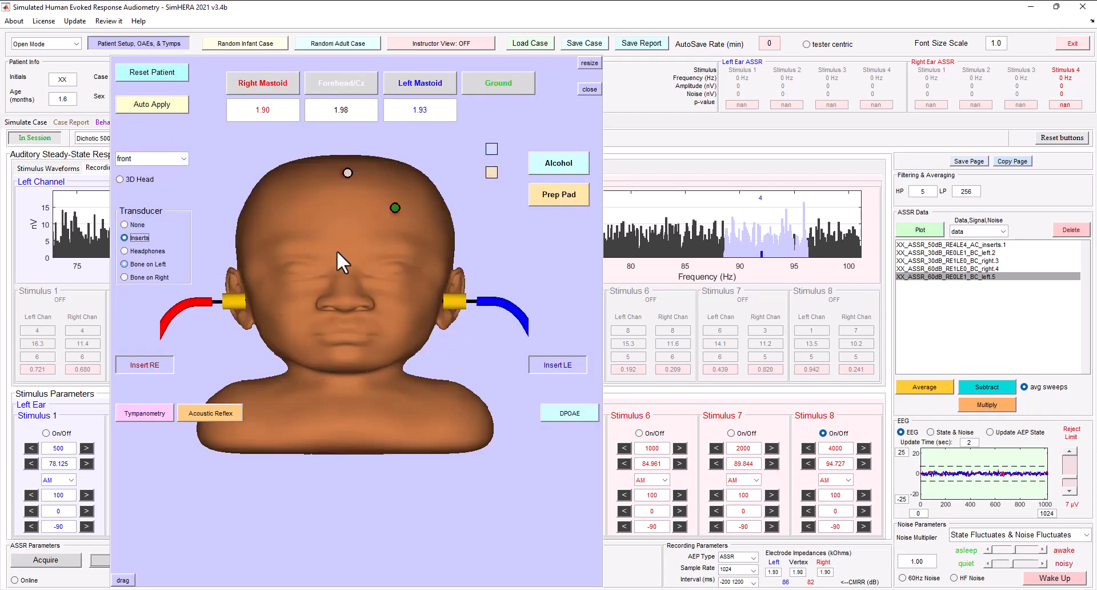
click(165, 39)
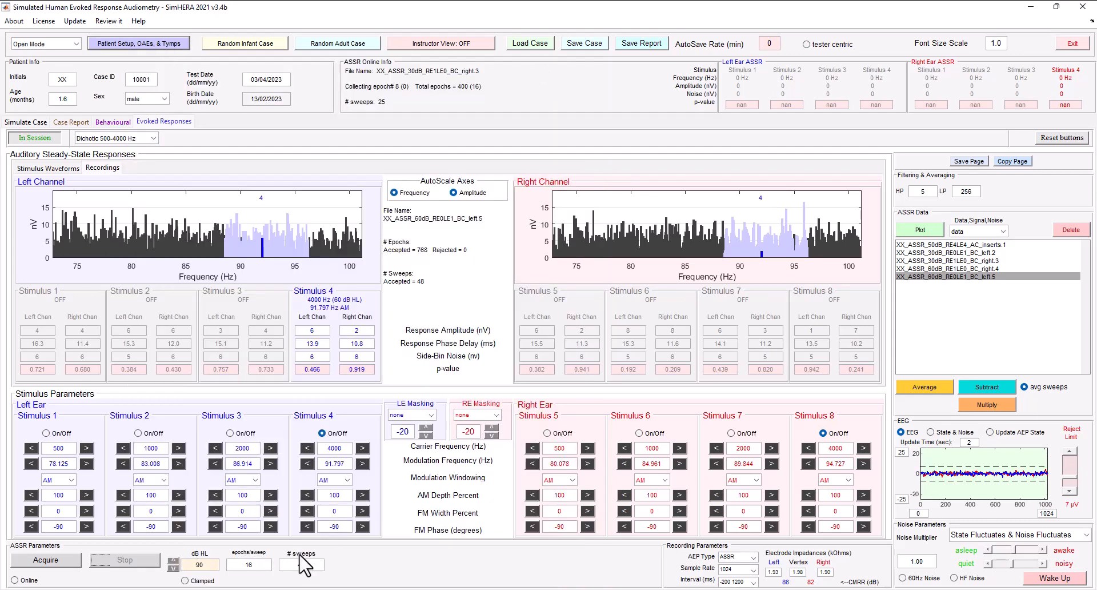
click(62, 563)
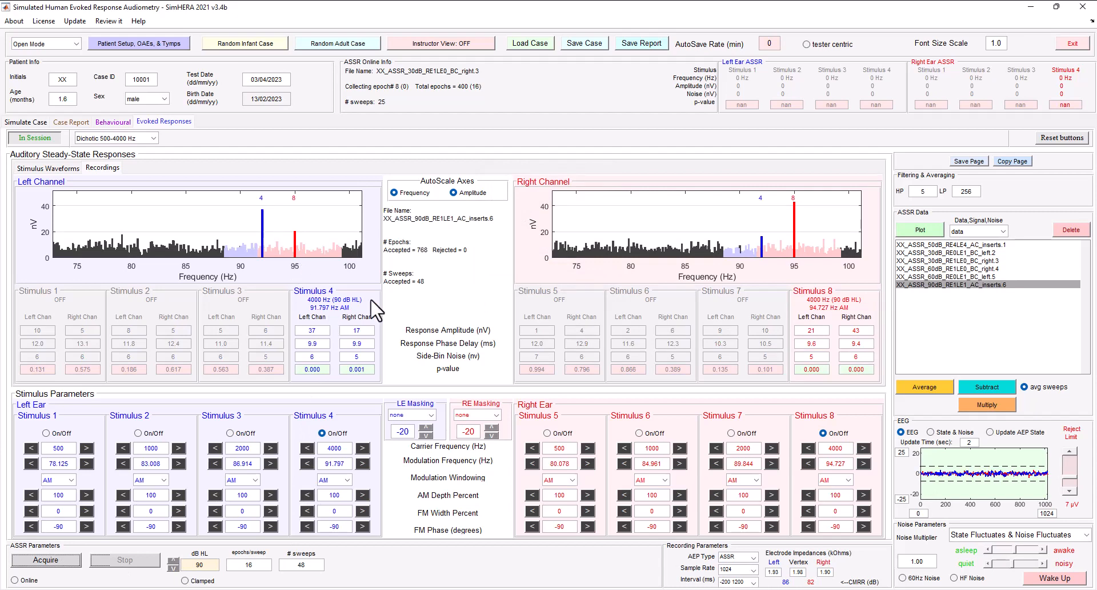
- Acquire the 4000 Hz air-conduction ASSR in both ears at 70 dB HL
click(173, 568)
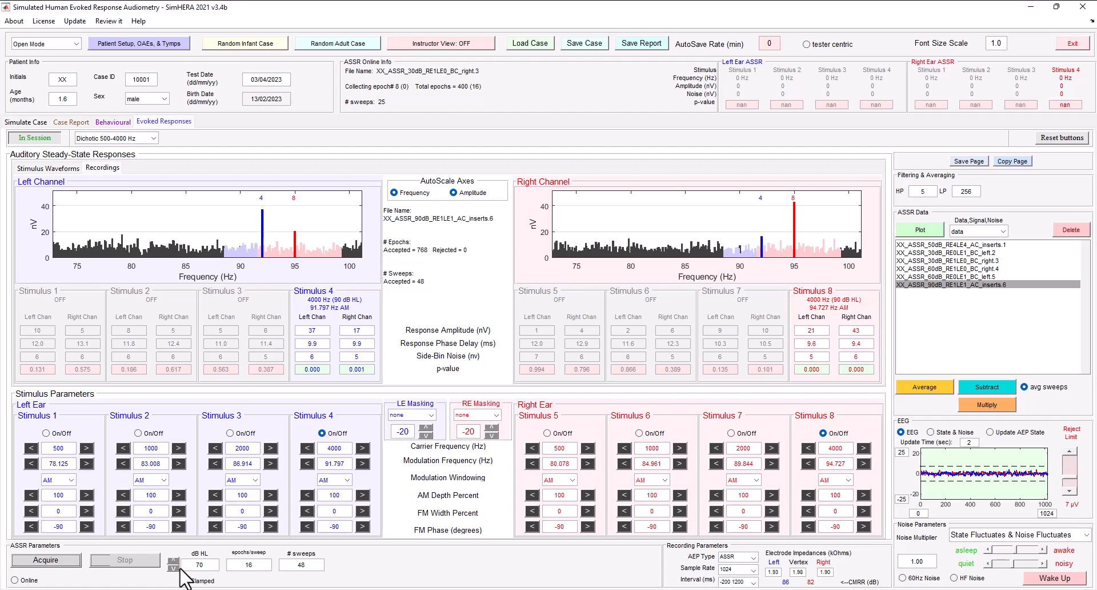
click(67, 563)
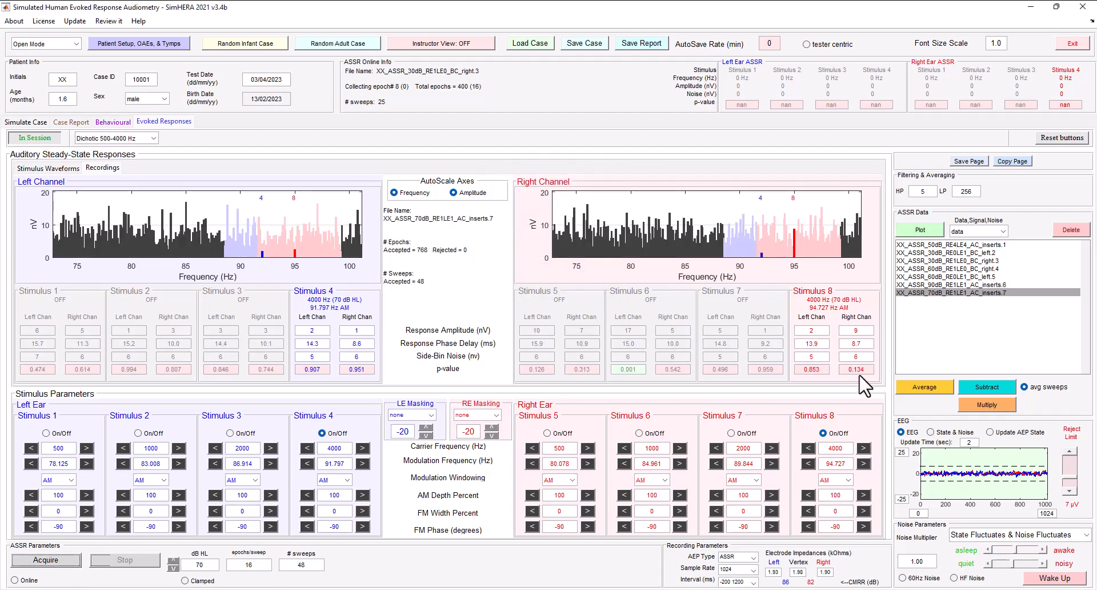
- Acquire the 4000 Hz air-conduction ASSR in both ears at 80 dB HL
click(172, 559)
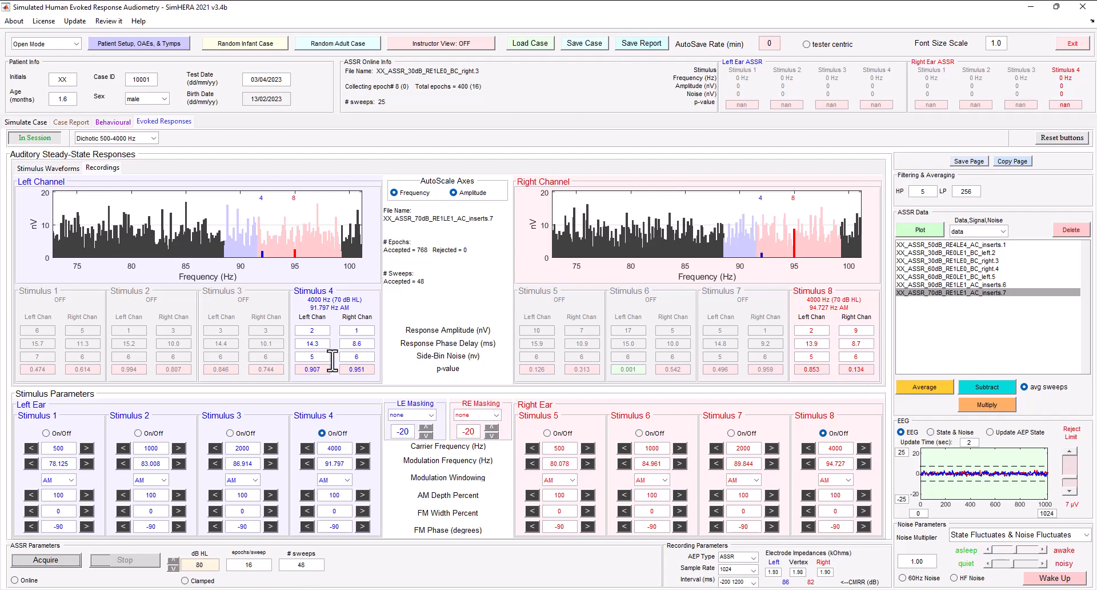
click(49, 561)
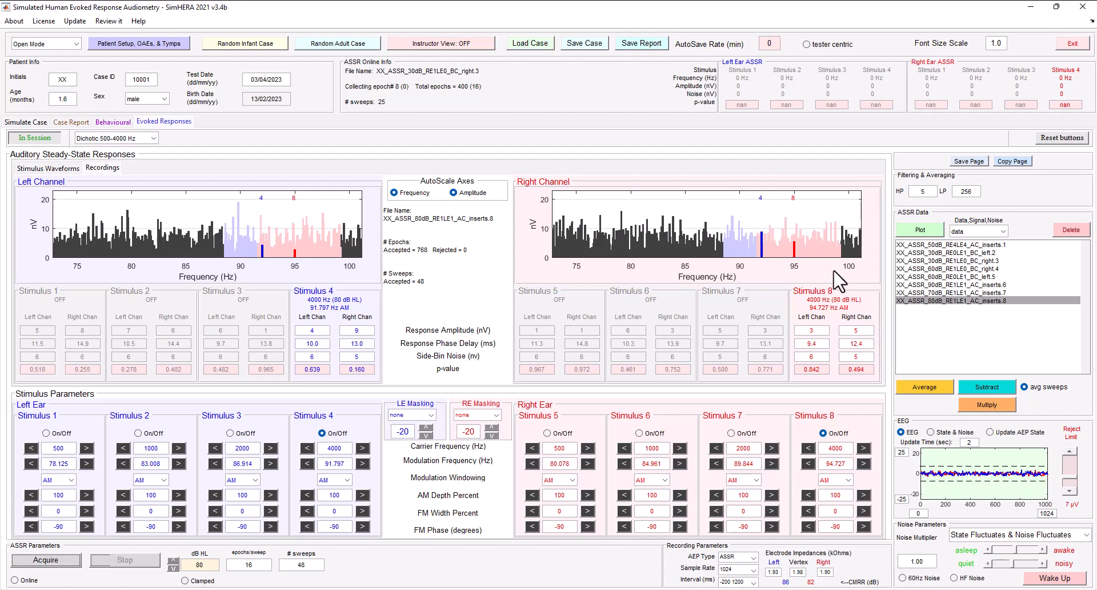
- Review the 90 dB HL and 50 dB HL insert recordings and check the table of normal infant ABR and ASSR thresholds
click(975, 285)
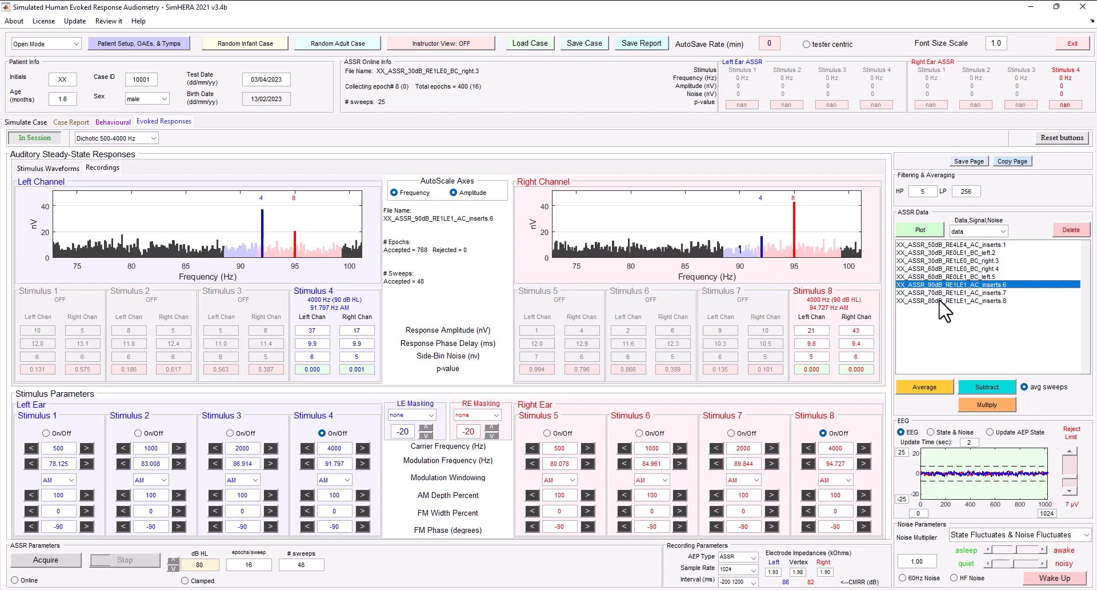
click(947, 246)
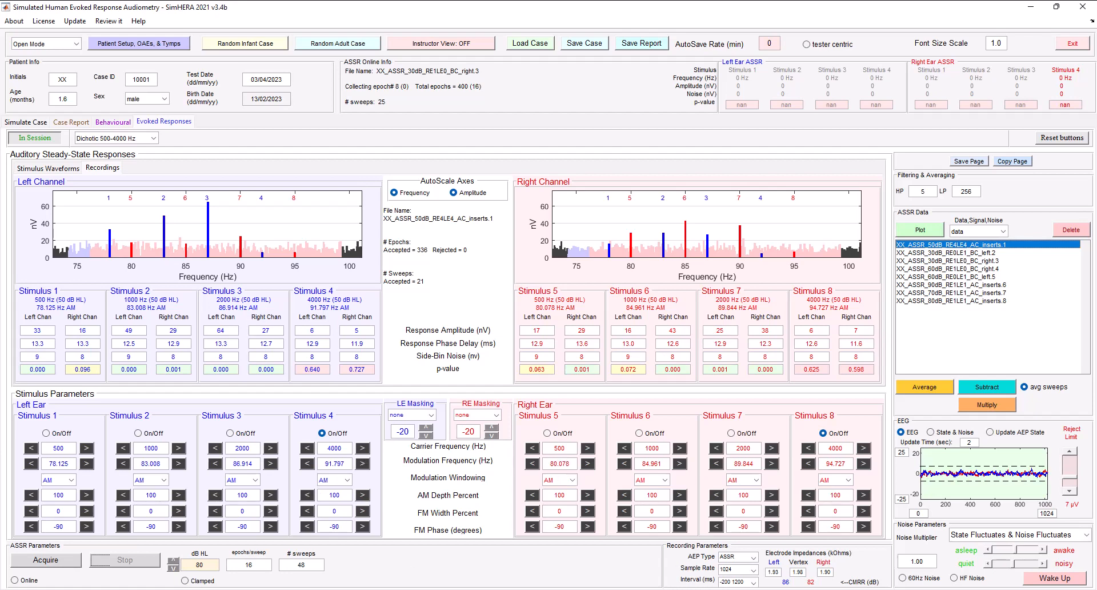
click(792, 589)
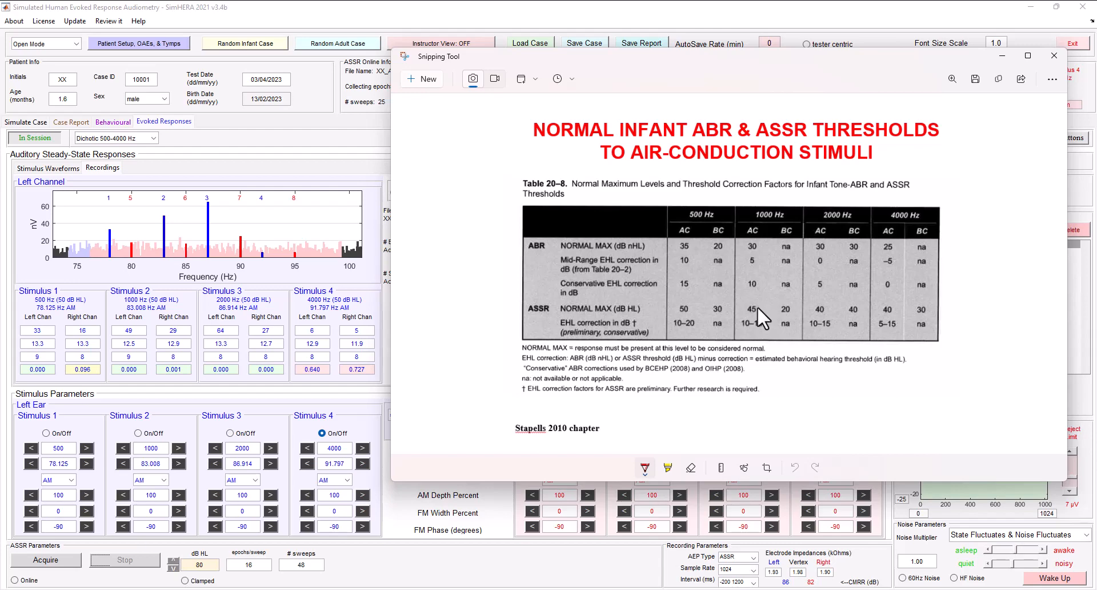
- Acquire a 40 dB HL ASSR with 1000 and 2000 Hz on in both ears and the left ear's 4000 Hz stimulus off
click(173, 567)
click(173, 567)
click(173, 567)
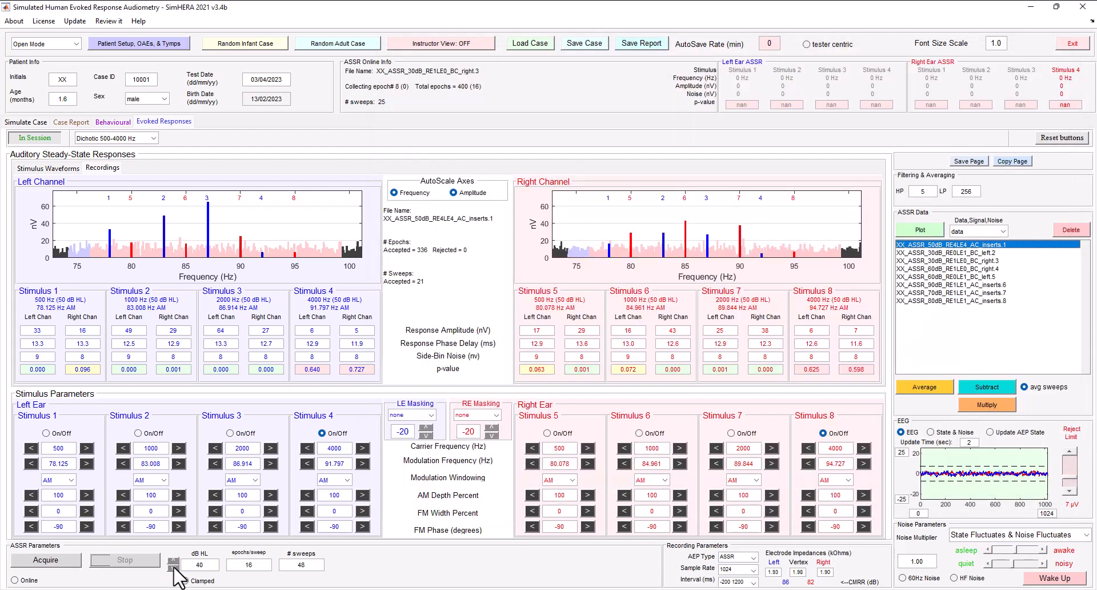
click(322, 432)
click(143, 433)
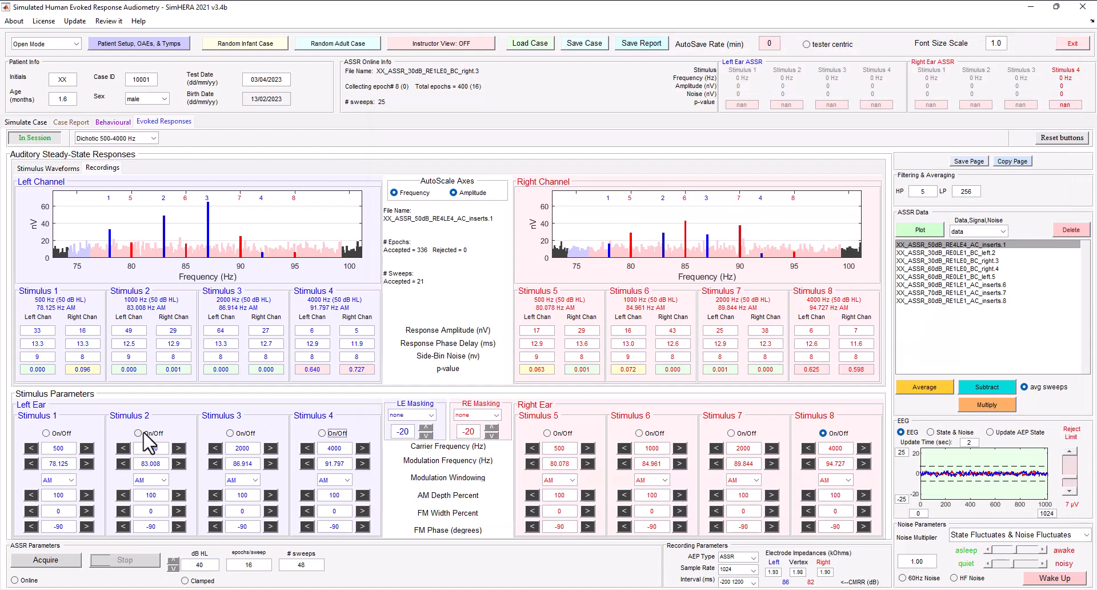
click(245, 433)
click(653, 433)
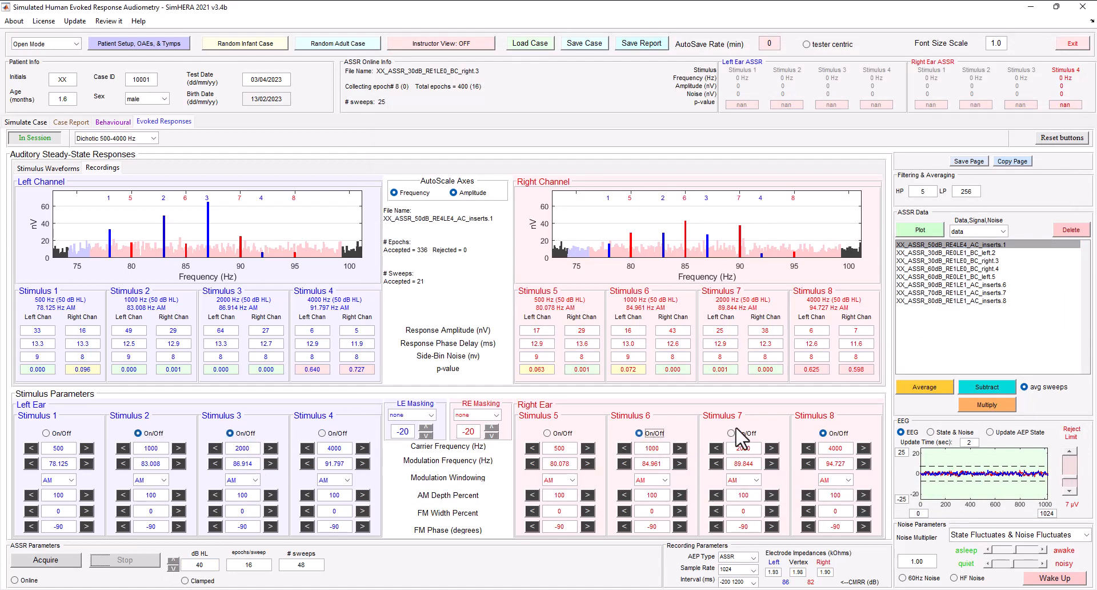
click(737, 435)
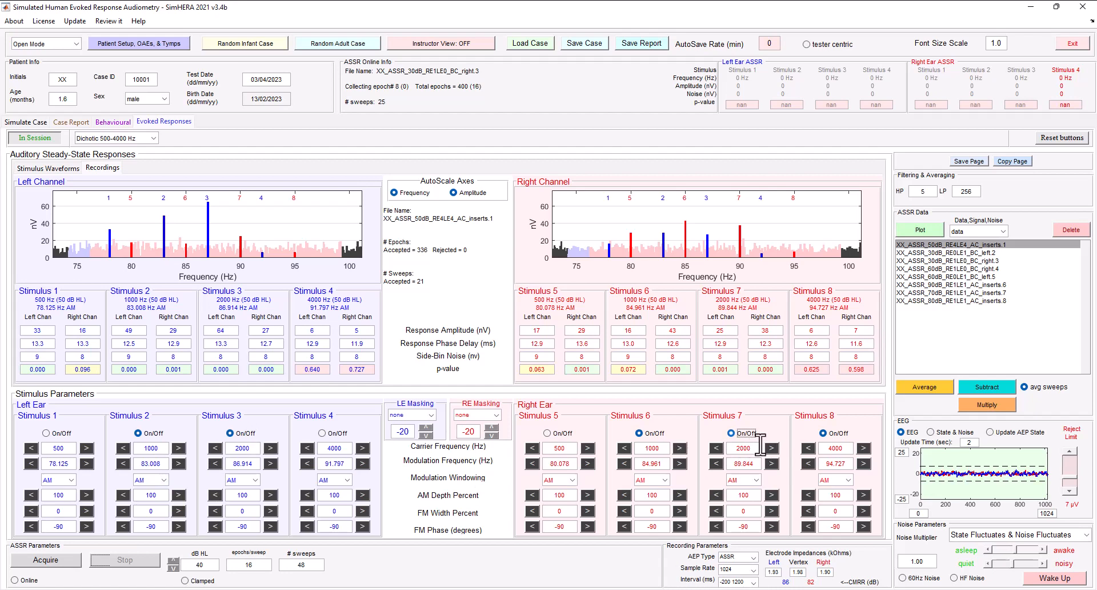
click(55, 560)
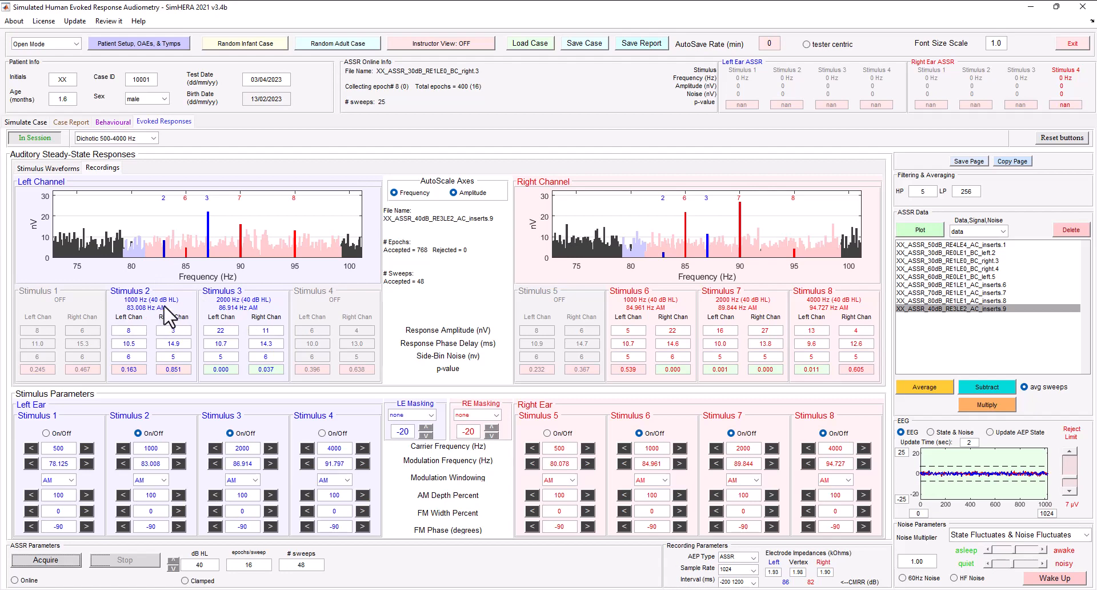
- Acquire a 45 dB HL ASSR after turning off the left 2000 Hz and the right 1000 and 2000 Hz stimuli
click(231, 433)
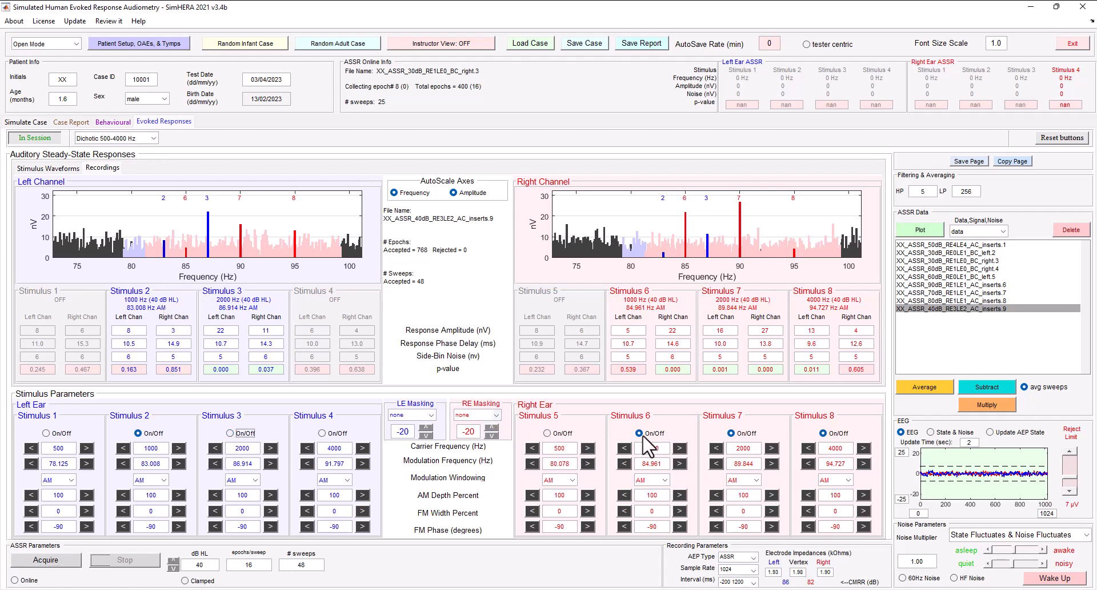
click(641, 433)
click(738, 433)
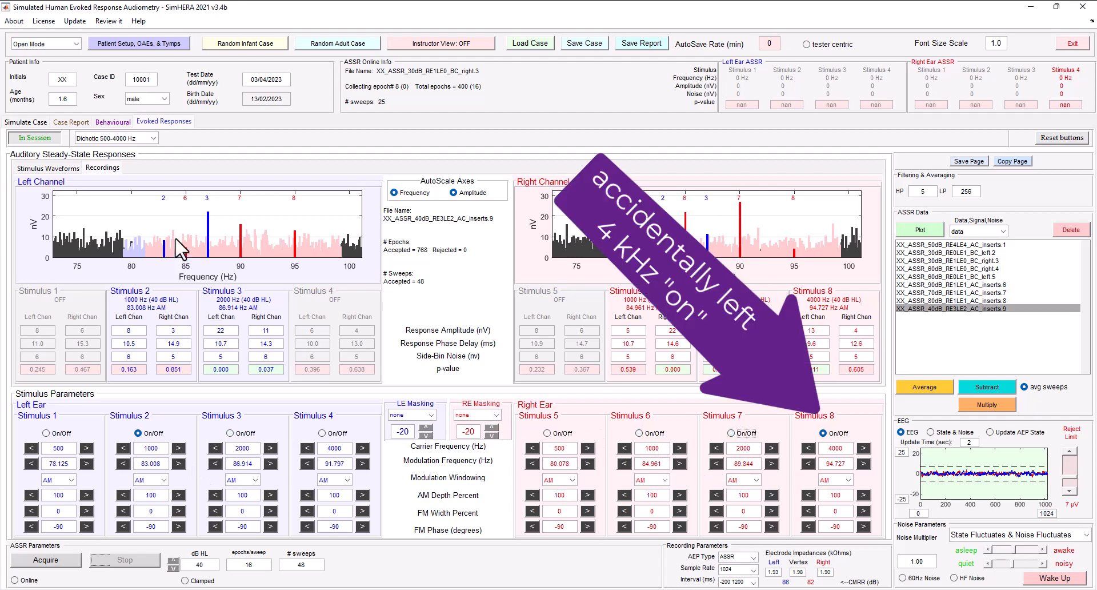
double_click(199, 564)
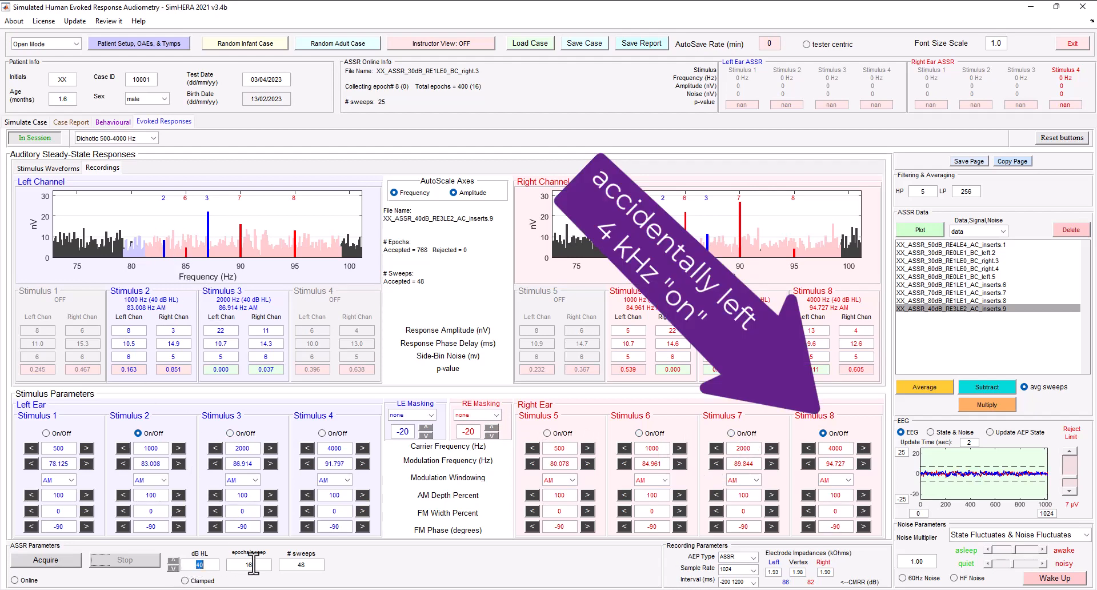
text(45)
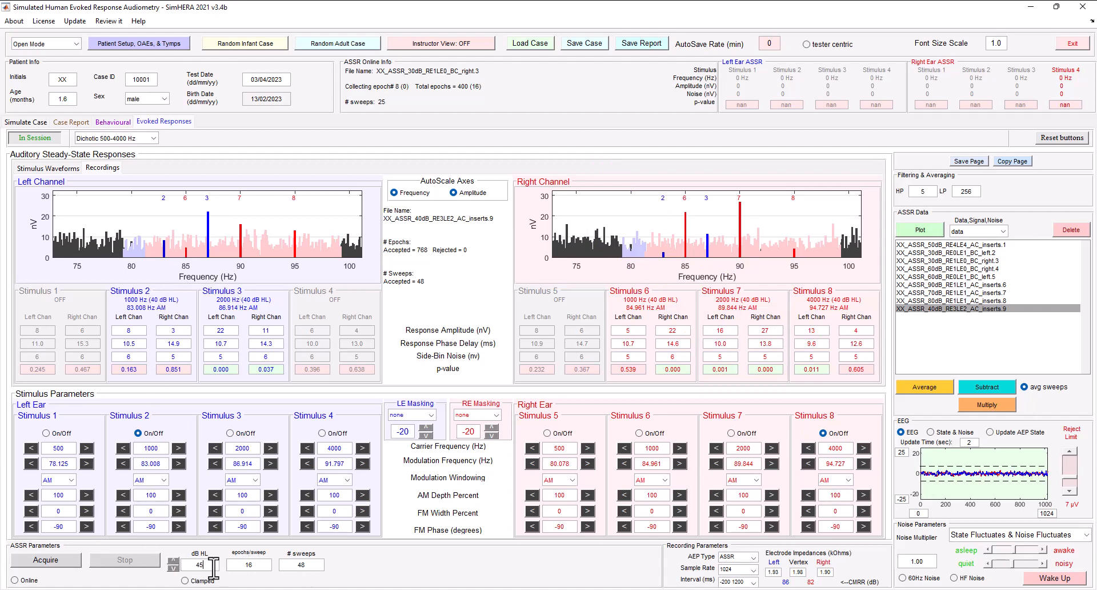
click(48, 561)
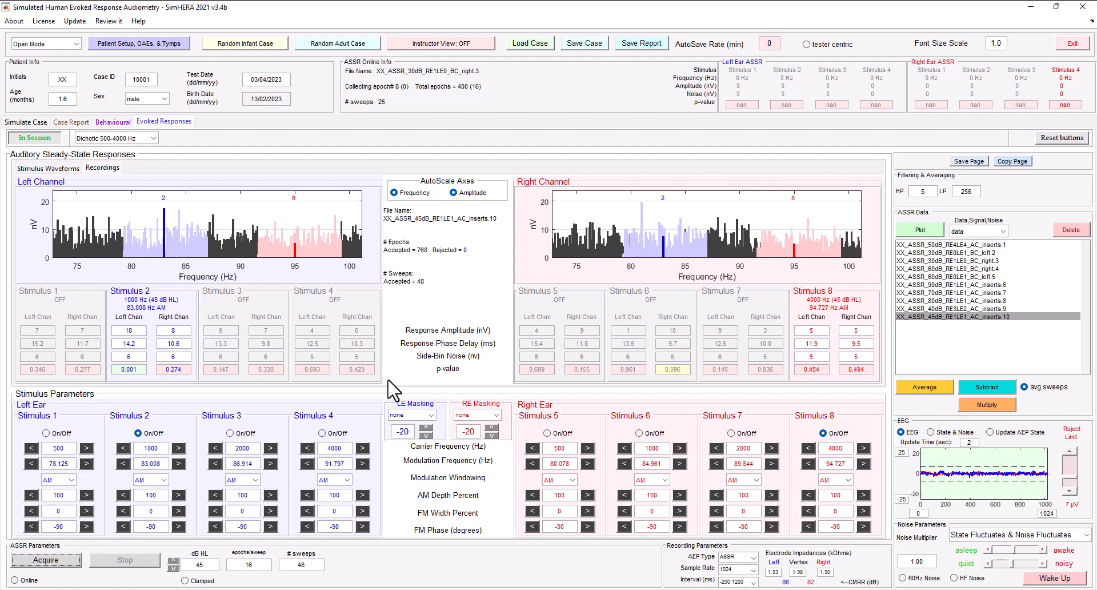
- Look at the AEP threshold table in the case report, and review the 50 dB HL screening recording again
click(72, 122)
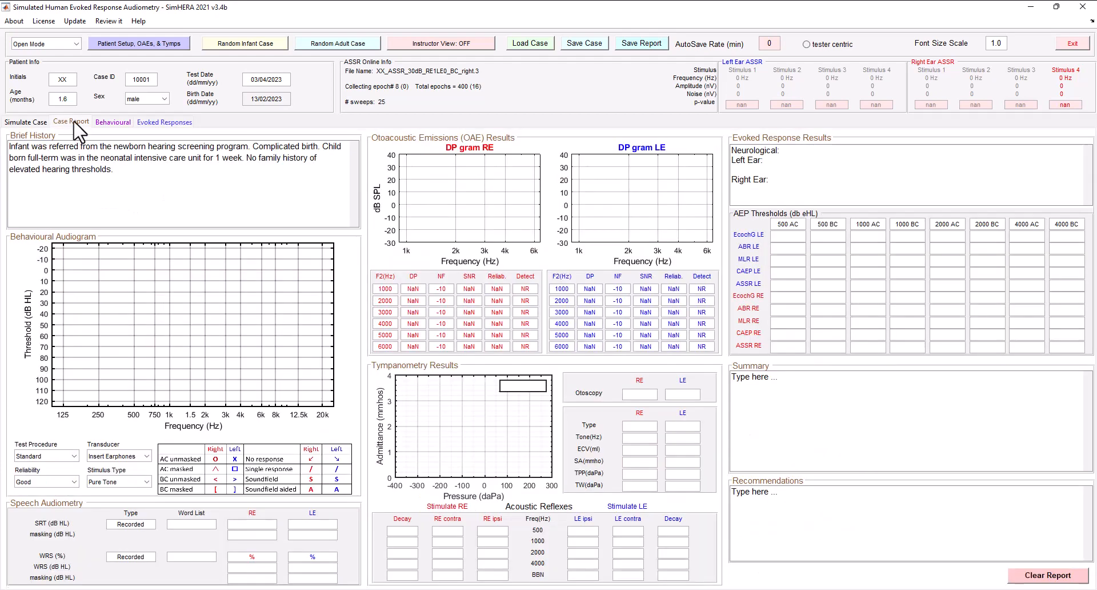
click(795, 287)
click(163, 121)
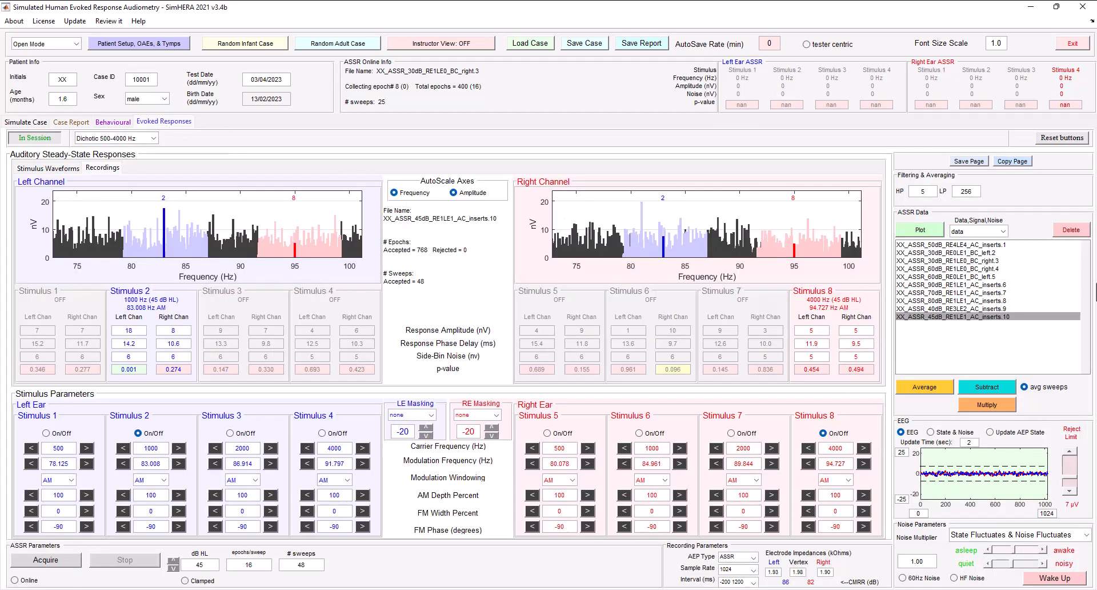
click(946, 244)
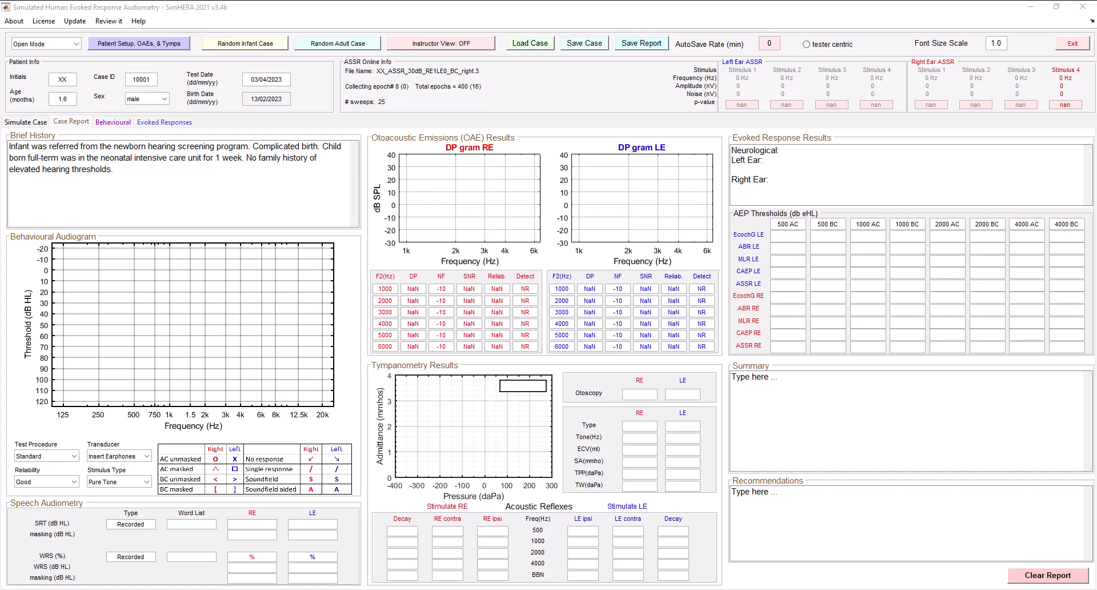
- Enter <=35 as the 500 Hz air-conduction ASSR threshold for both ears in the case report
click(793, 284)
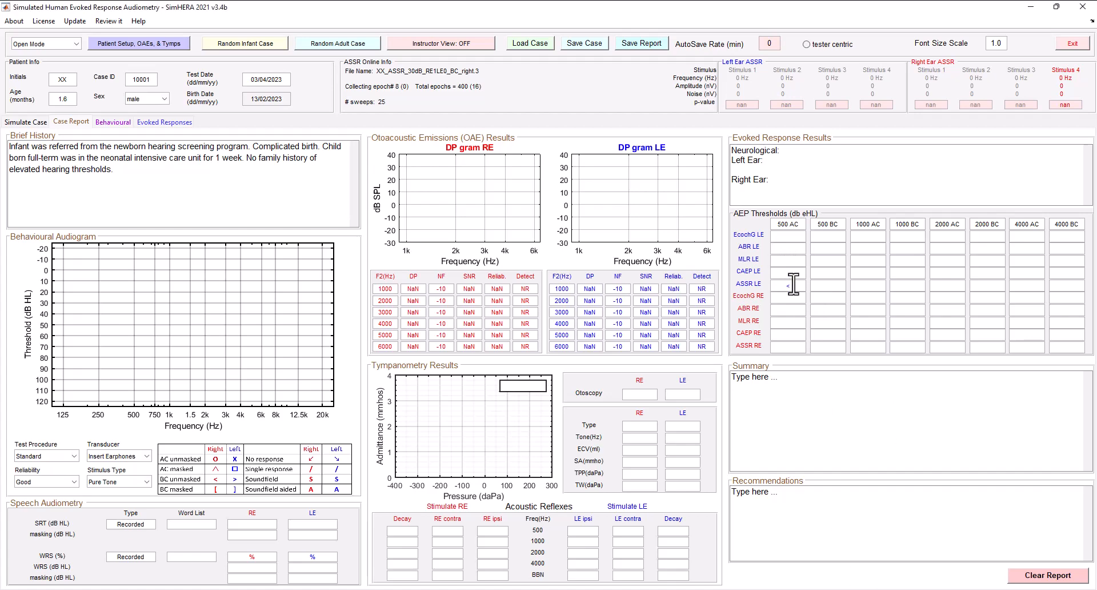
text(<=35)
click(796, 345)
text(<=35)
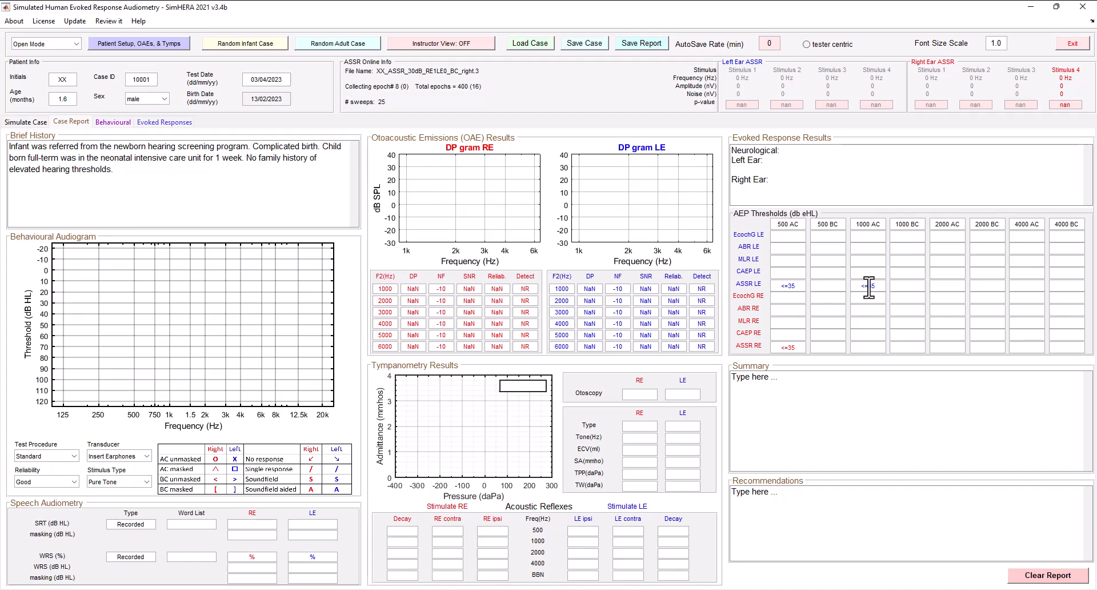
- Enter the 1000 Hz air-conduction ASSR thresholds as <=35 for the left ear and <=30 for the right ear
click(874, 349)
text(<=35)
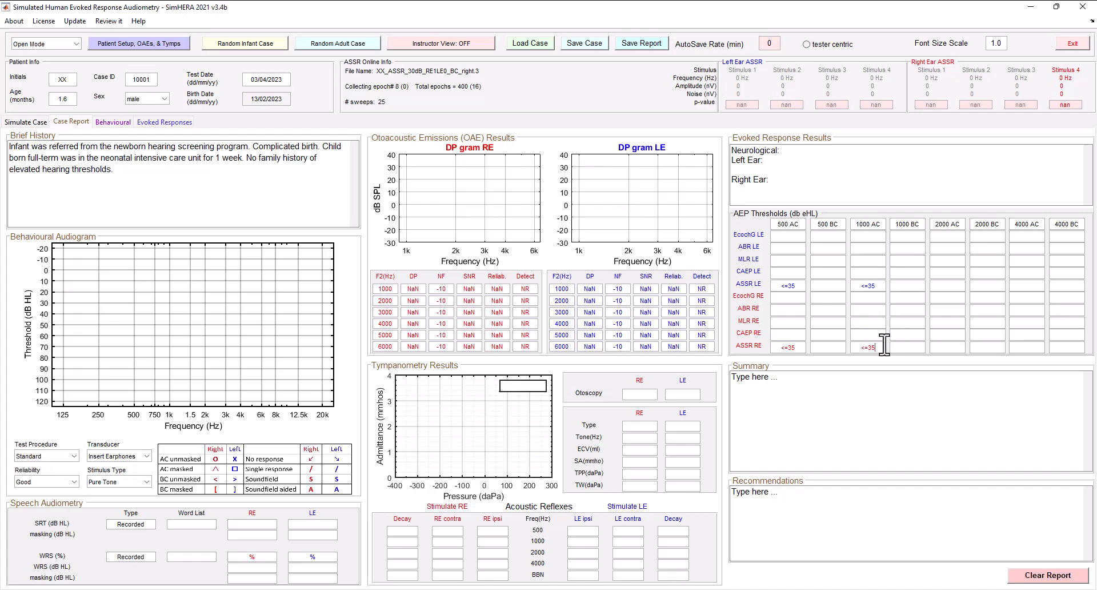
drag(869, 349, 878, 347)
text(30)
- Enter the air-conduction ASSR thresholds for both ears as <=30 at 2000 Hz and 90 at 4000 Hz
click(943, 286)
text(30)
click(953, 348)
text(<=30)
click(1033, 286)
text(90)
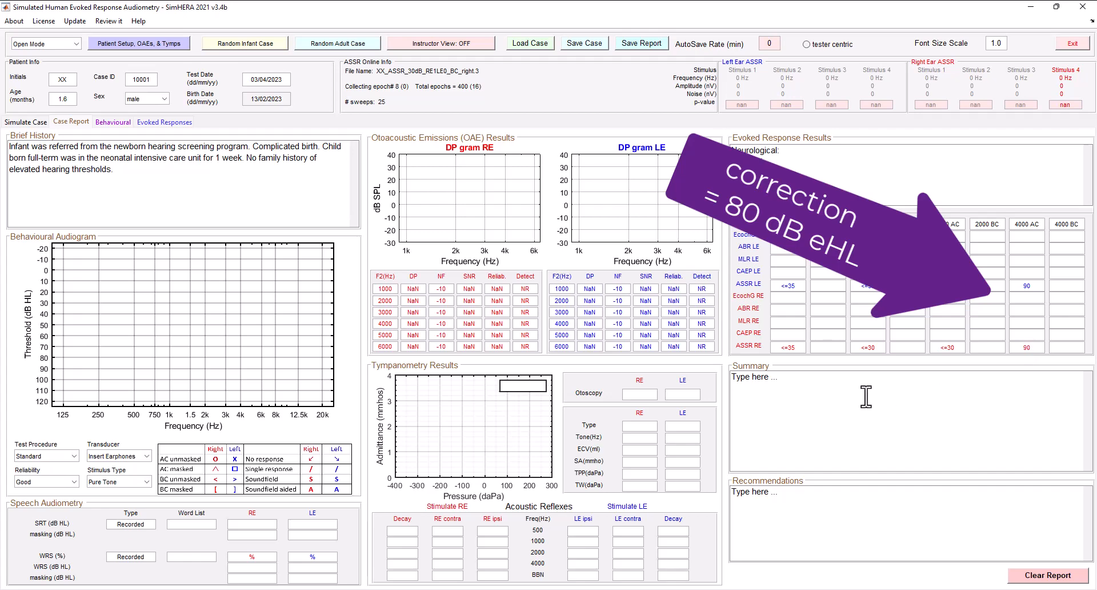
- Look over the summary and recommendations fields and view the patient setup with its tympanometry, acoustic reflex and DPOAE tests
click(832, 380)
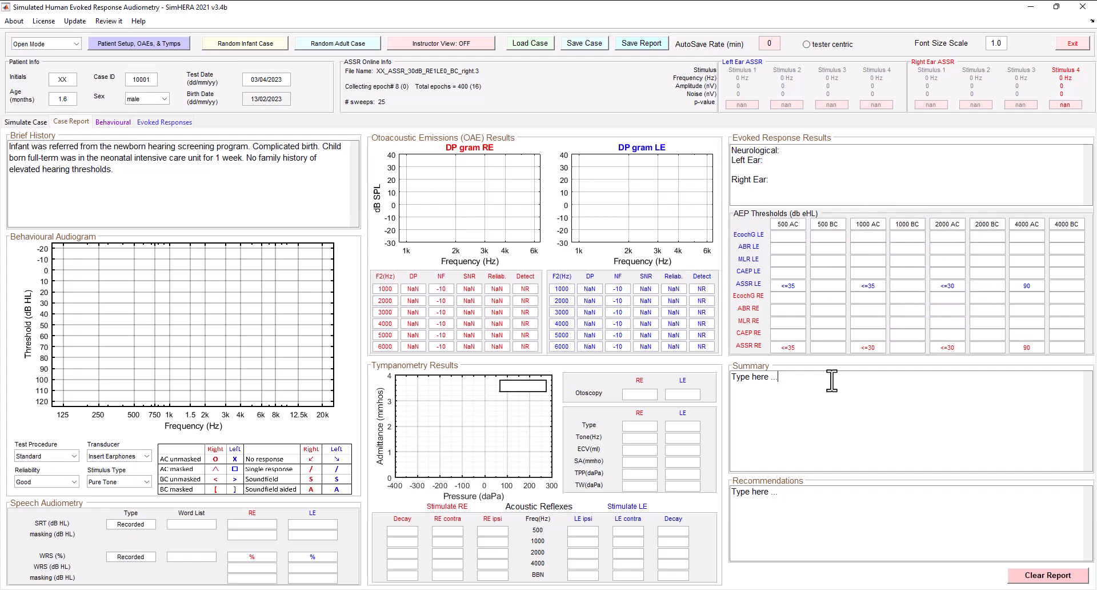
click(149, 43)
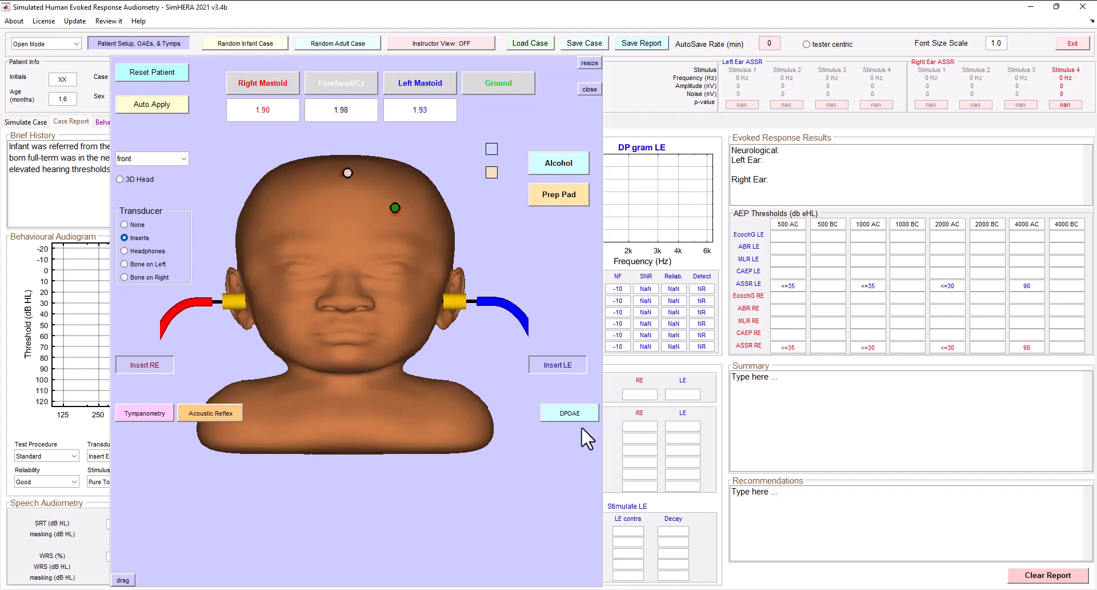
click(160, 41)
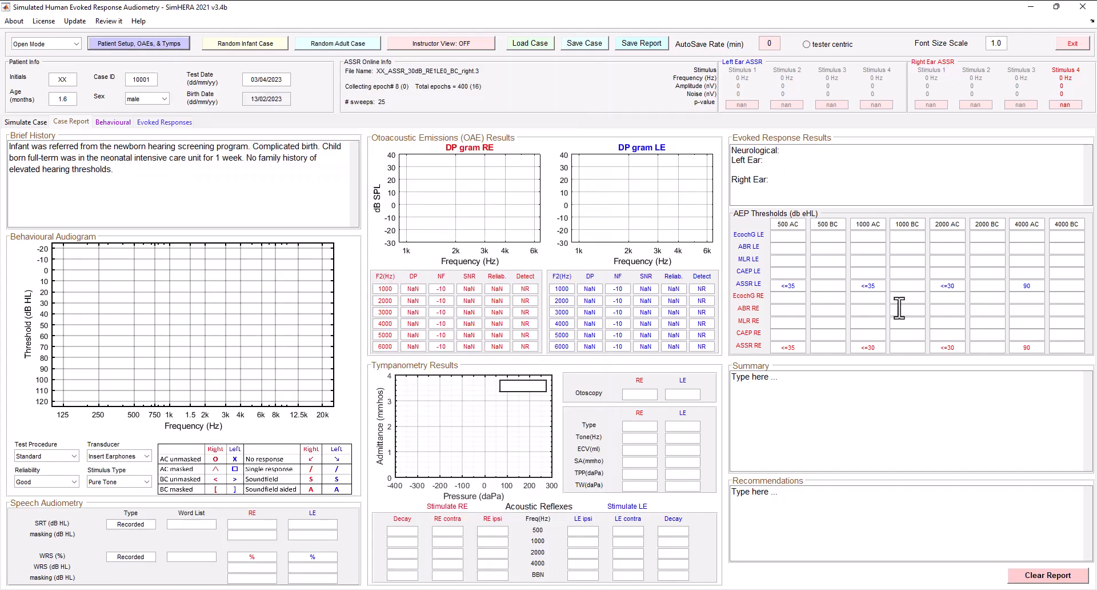
click(795, 498)
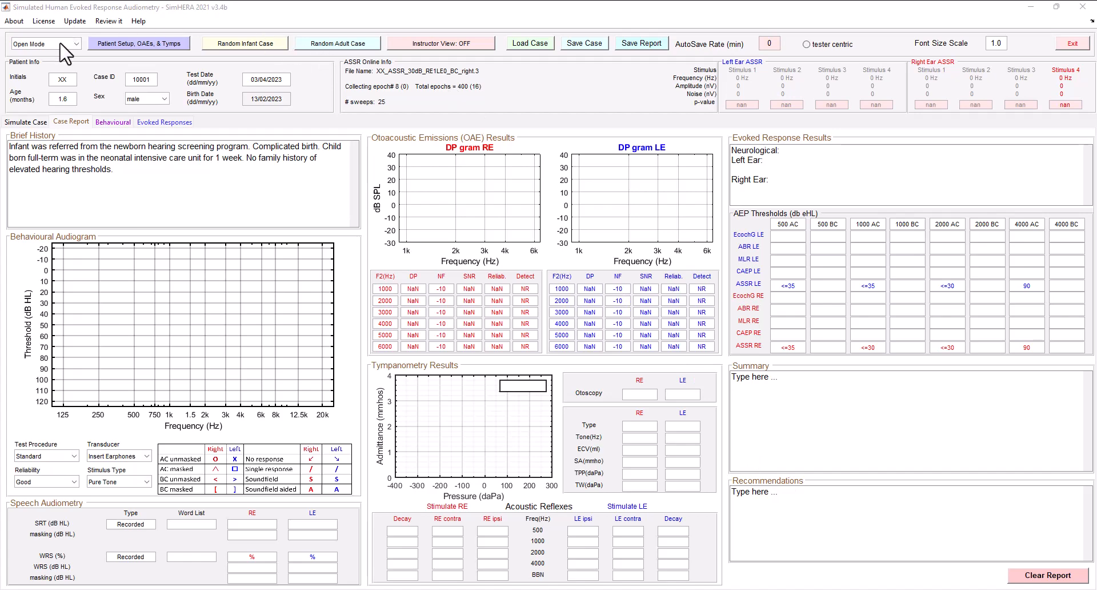
- Examine the case's simulated hearing thresholds and ASSR audiogram, and compare them with the case report and the 50 dB HL recording
click(33, 122)
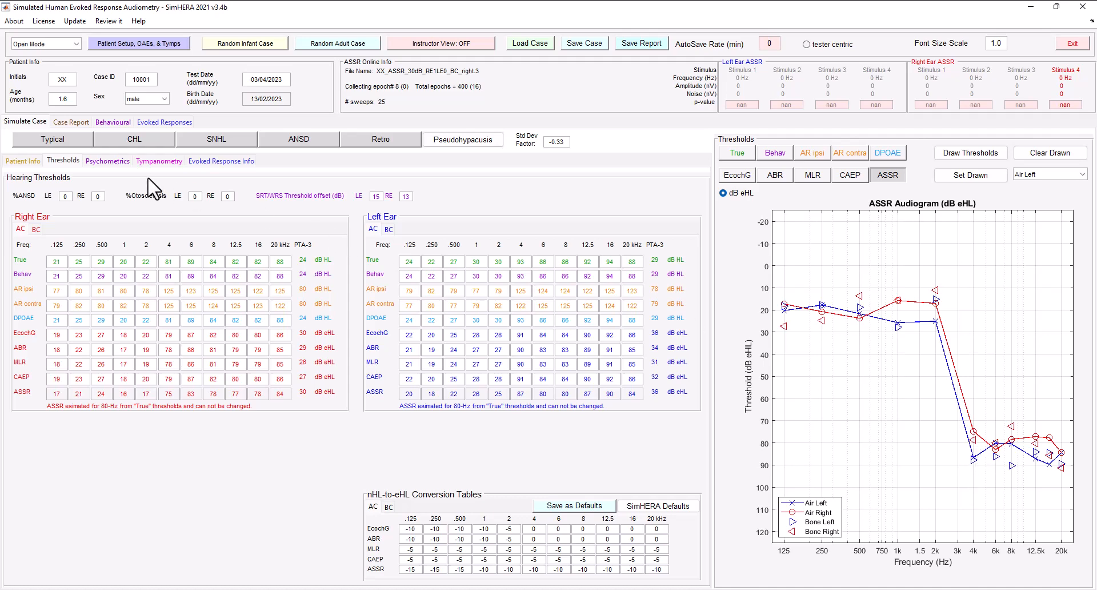
click(72, 123)
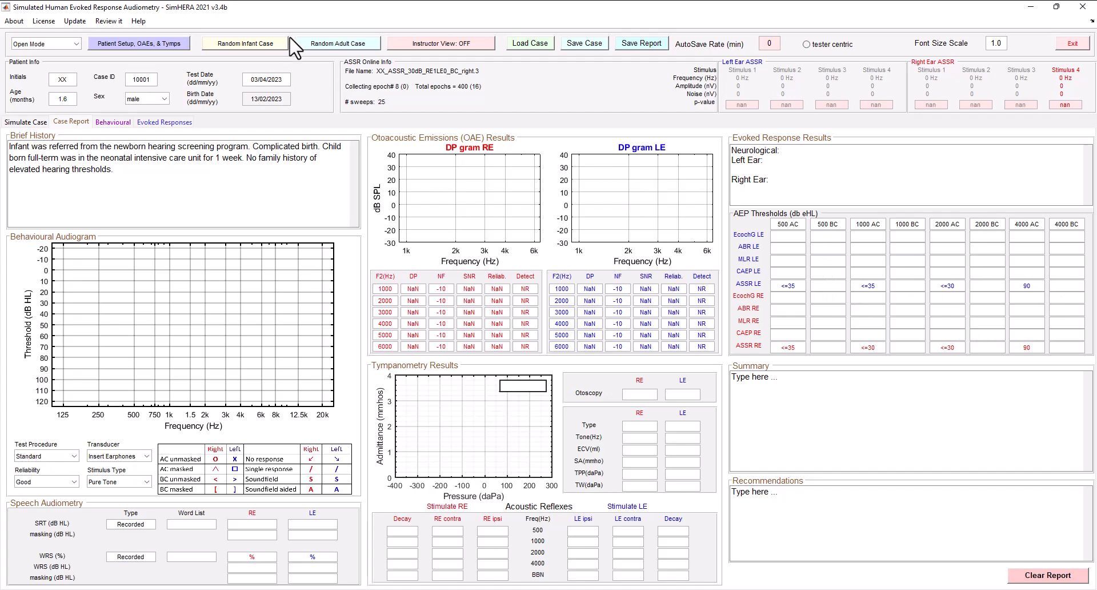
click(793, 499)
click(165, 121)
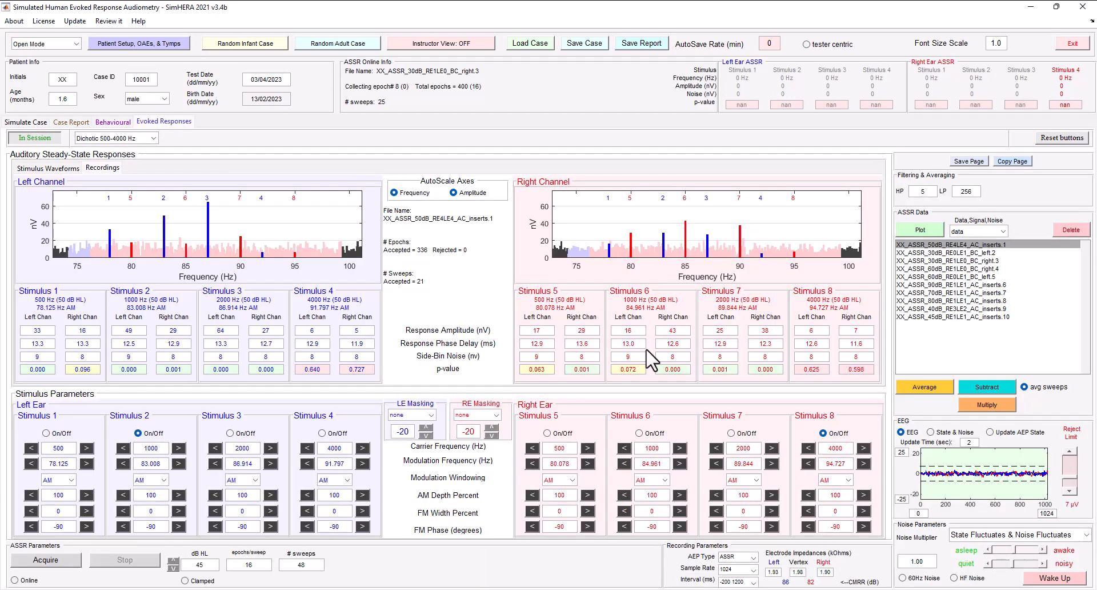